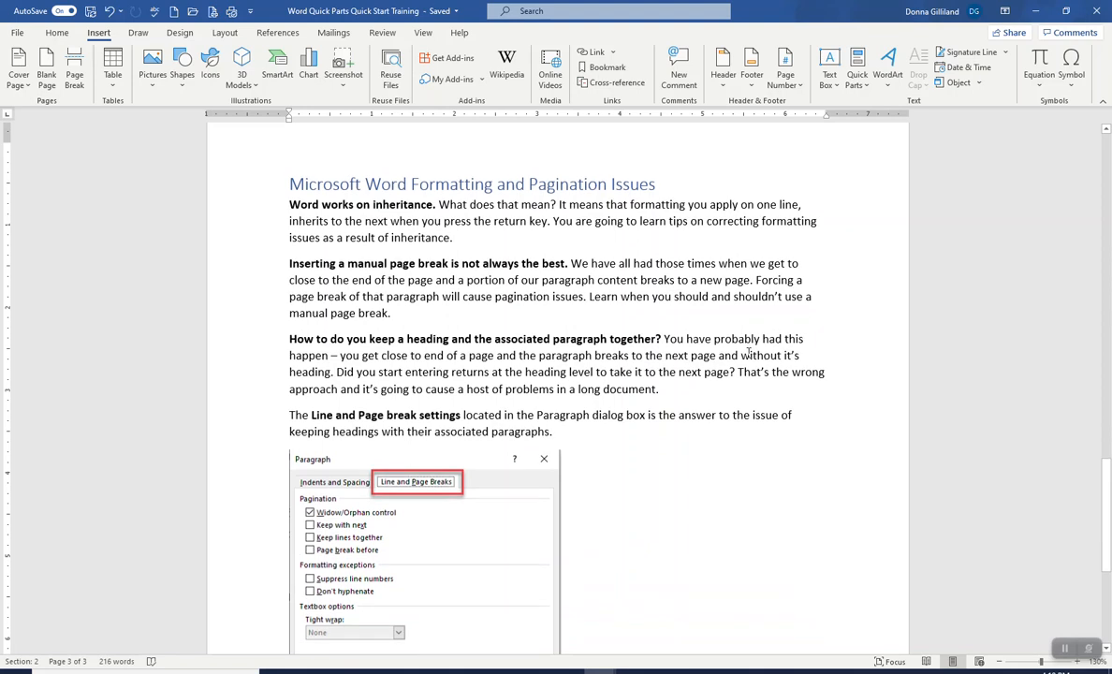
Step: Browse the Cover Page gallery, both with nothing selected and with the Paragraph dialog image selected
scroll(748, 352, up, 1)
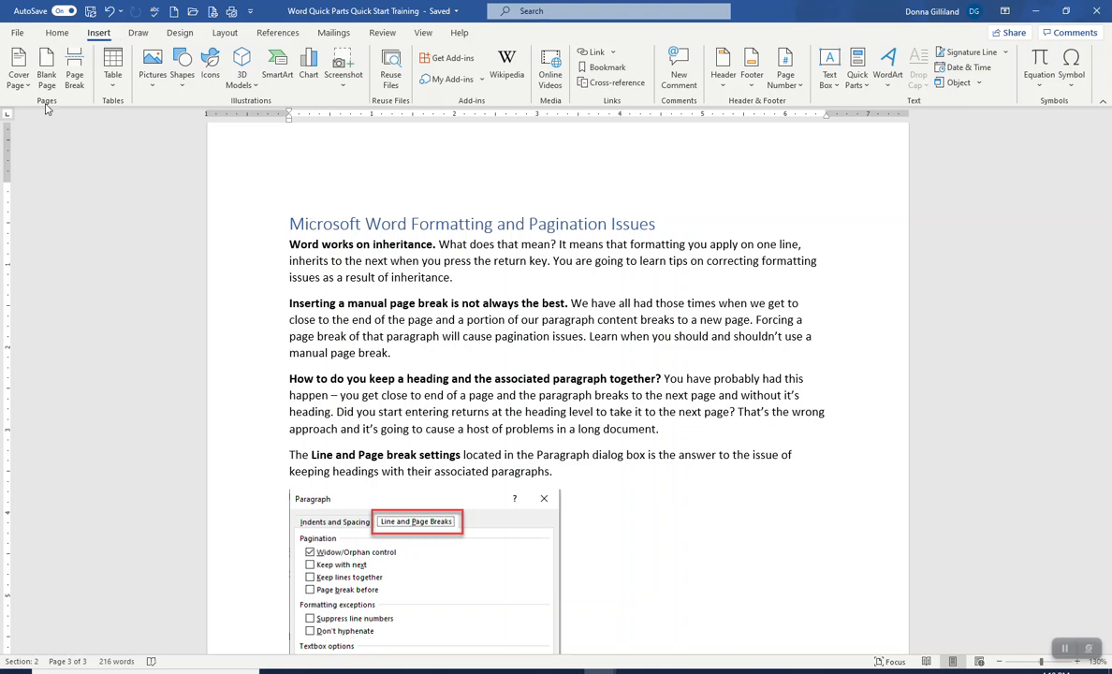
click(18, 79)
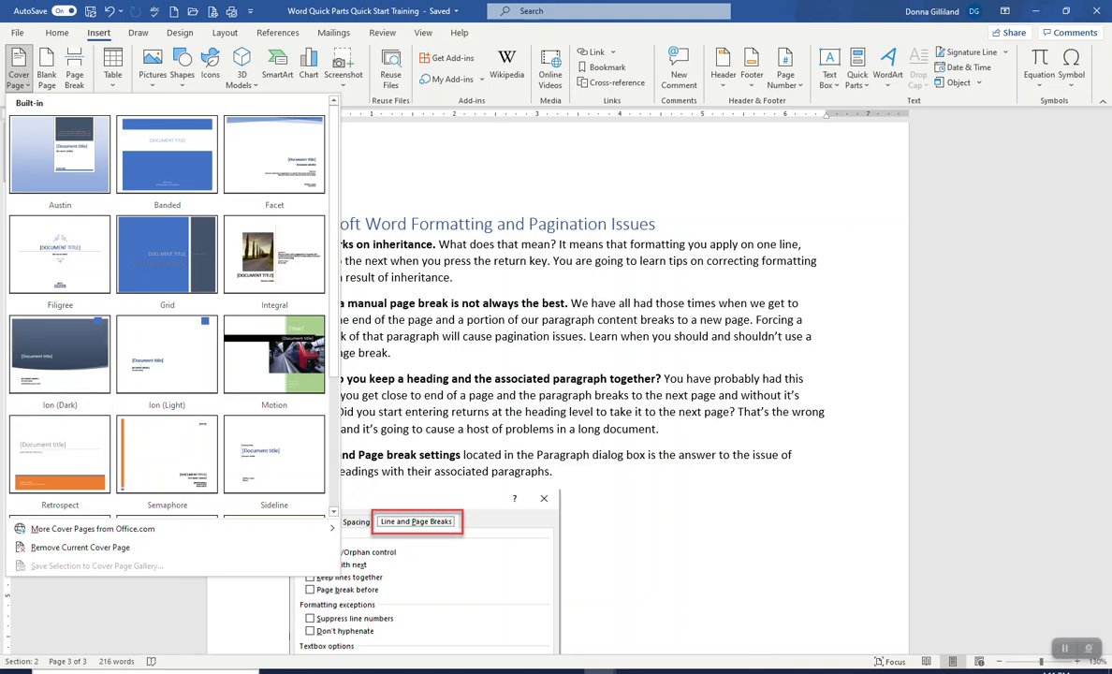
click(422, 388)
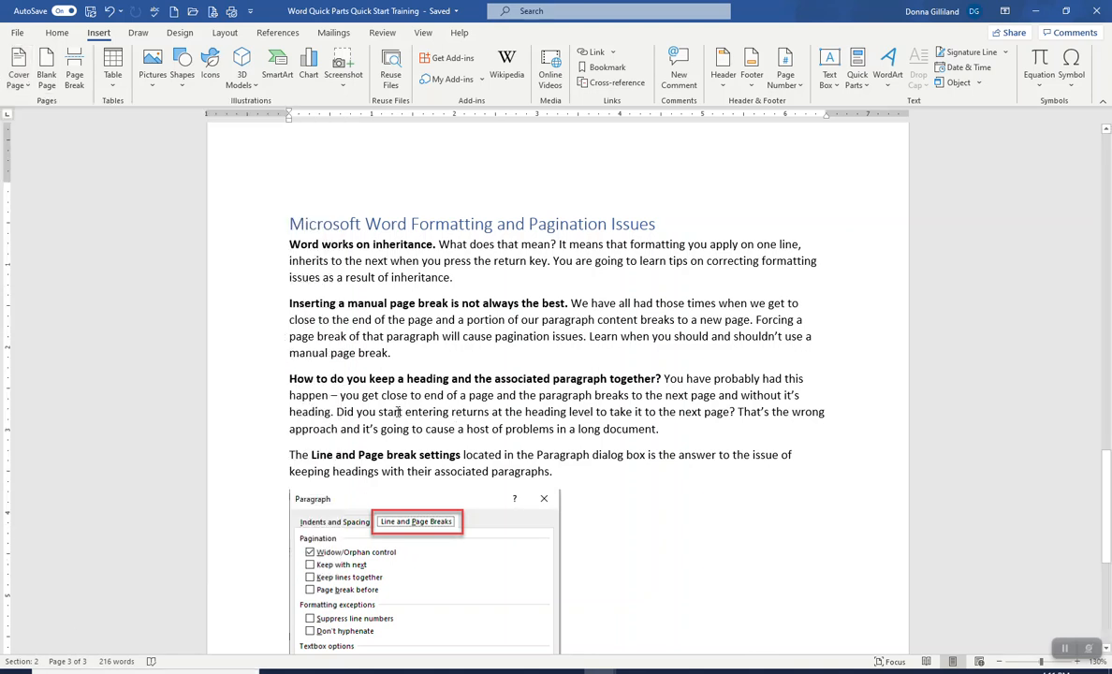
click(340, 504)
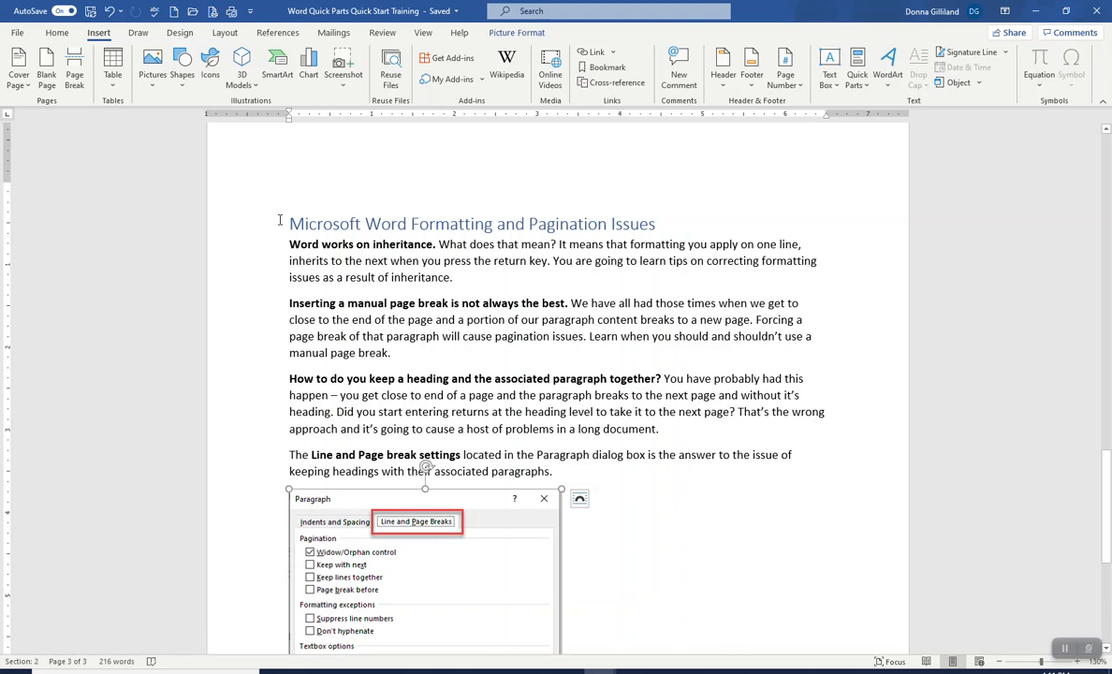
click(26, 86)
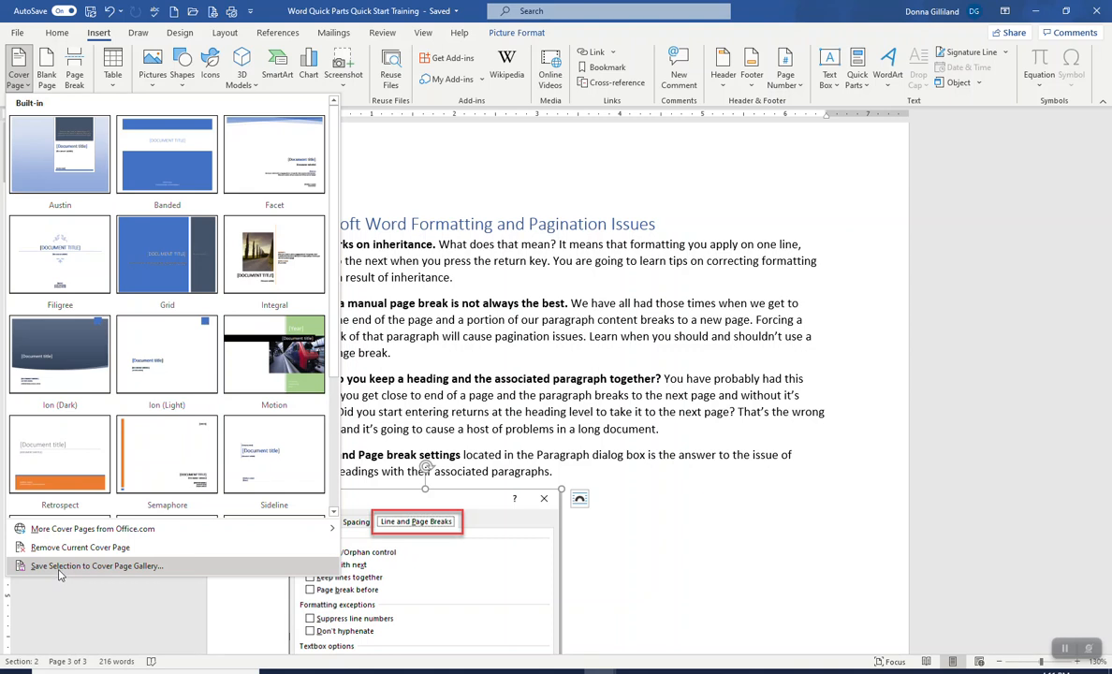
click(435, 166)
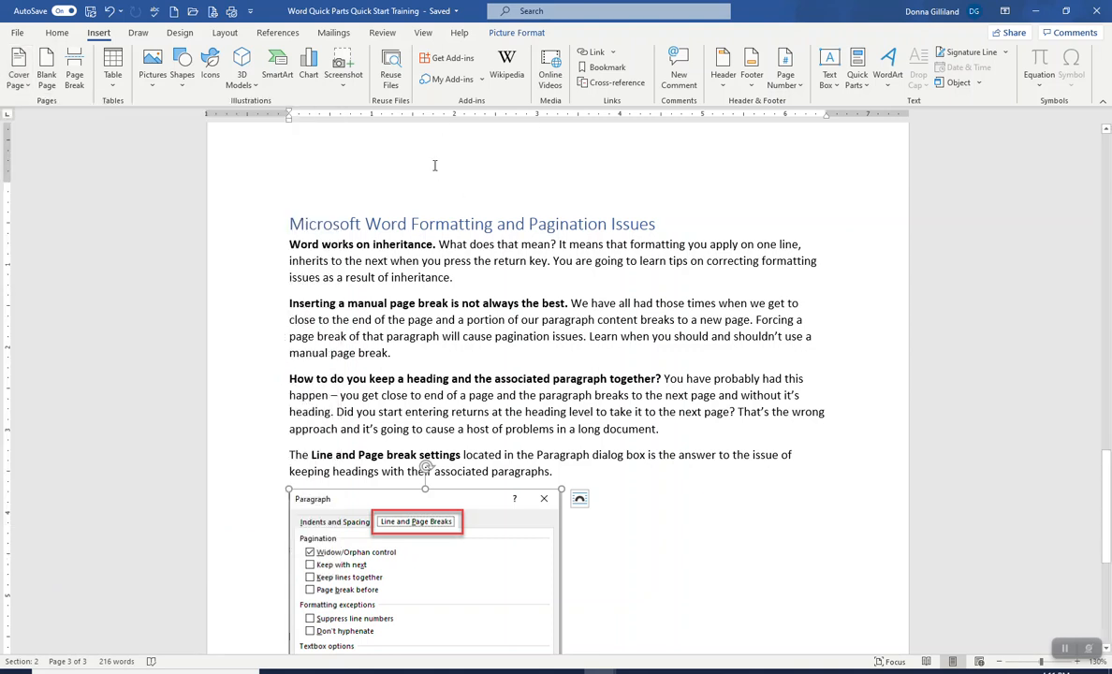
Step: Browse the built-in Header and Footer galleries without inserting anything
click(724, 86)
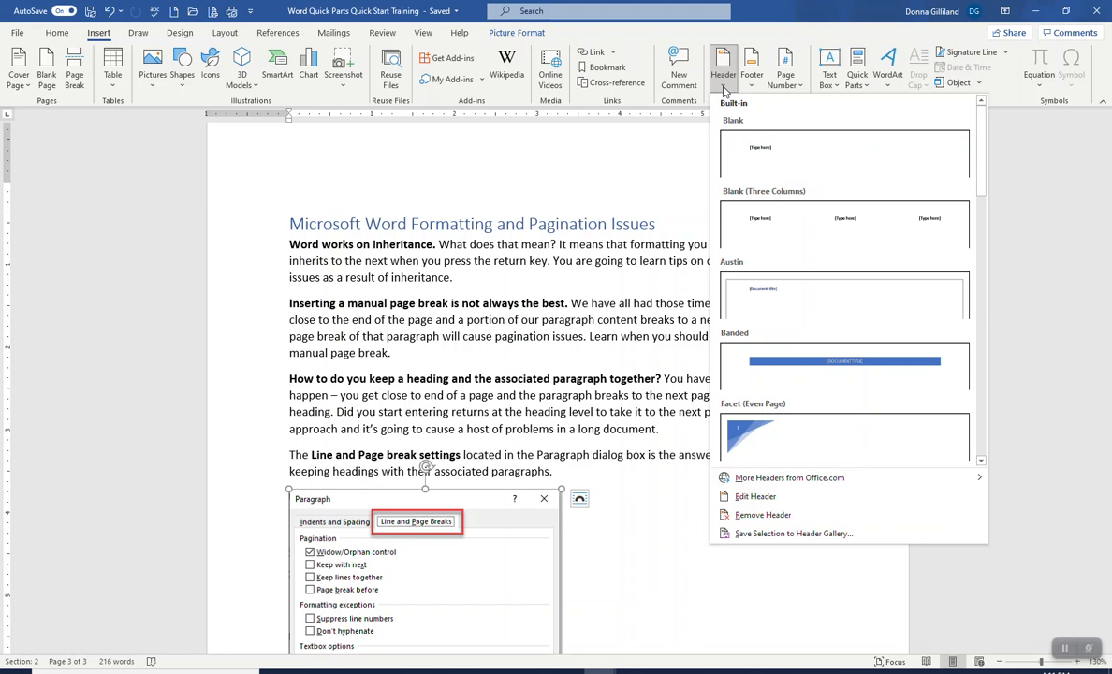
click(752, 80)
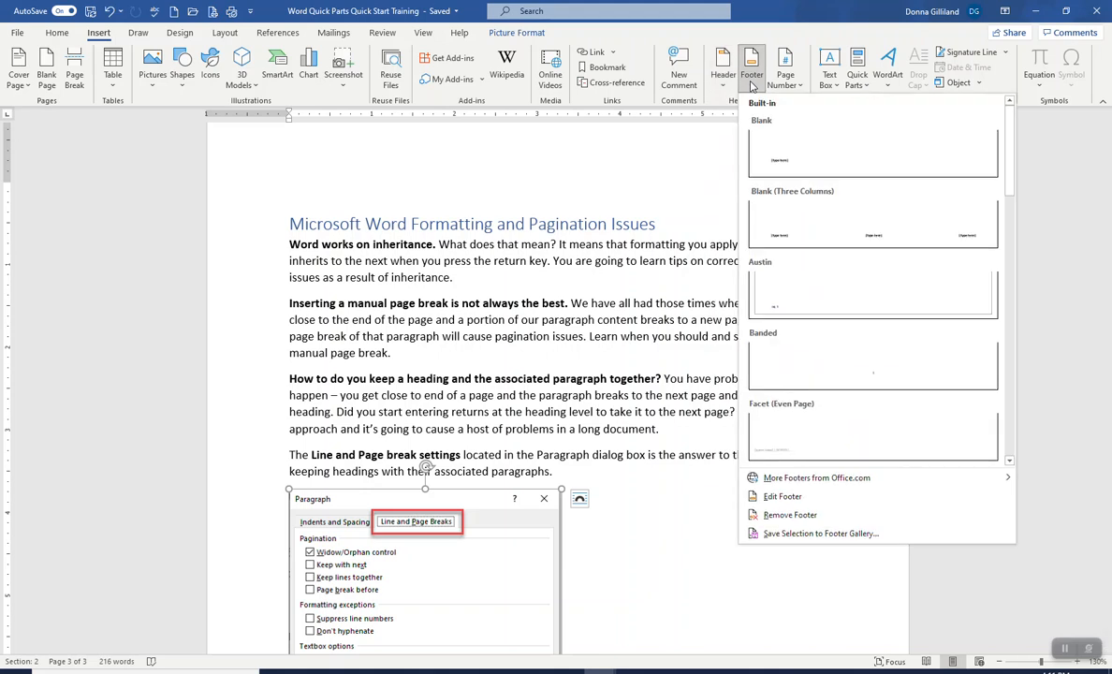
click(621, 170)
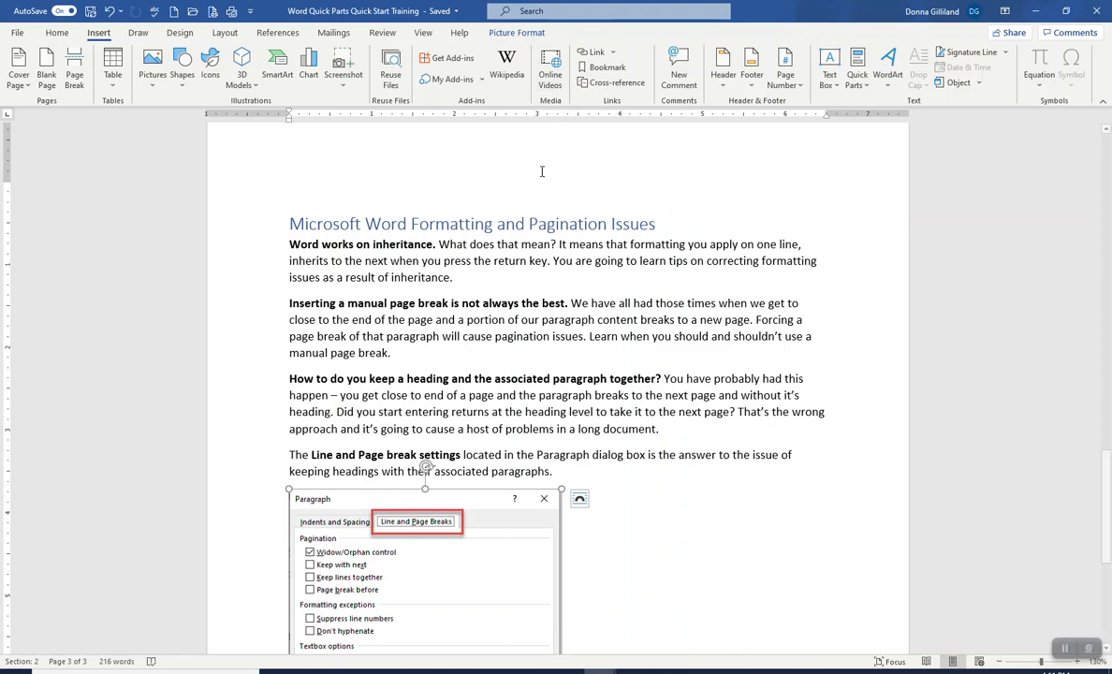
Step: Select the heading and the four paragraphs above the image and save them to the Quick Part Gallery as Word Formatting
scroll(525, 293, down, 3)
scroll(525, 293, down, 4)
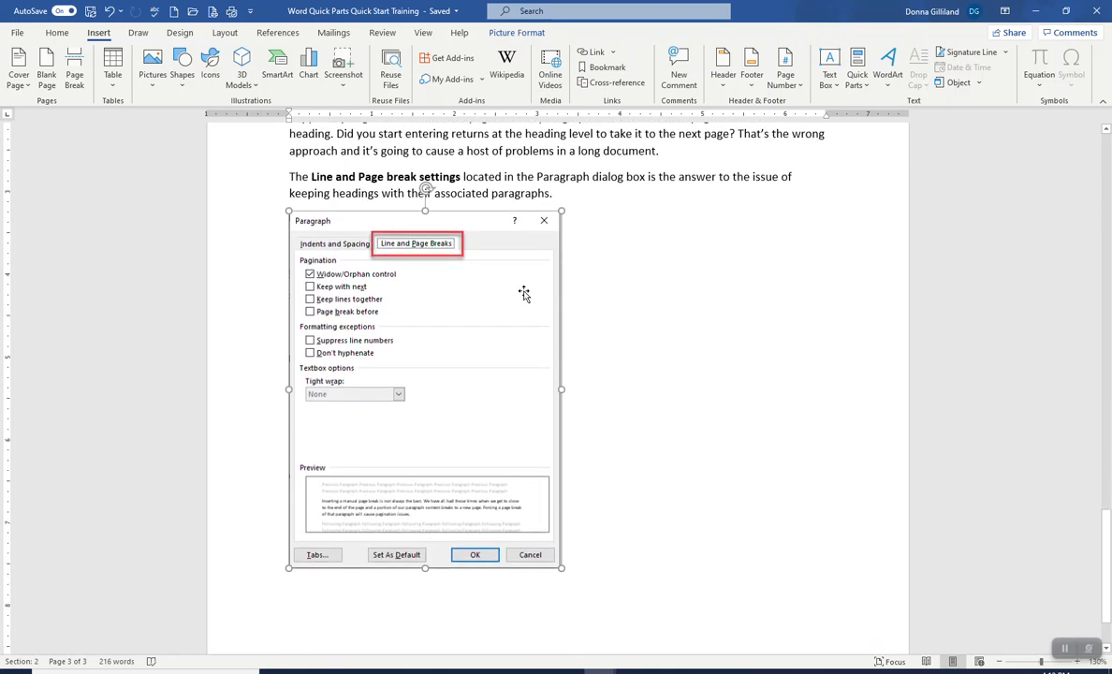
scroll(525, 292, up, 7)
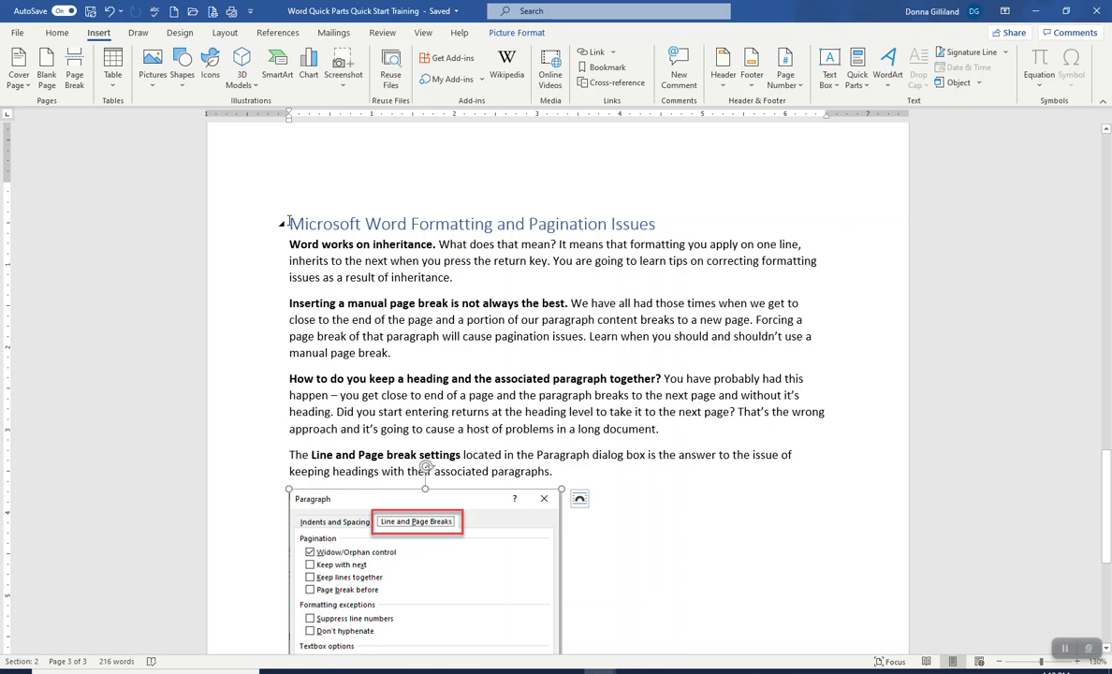
drag(289, 221, 606, 483)
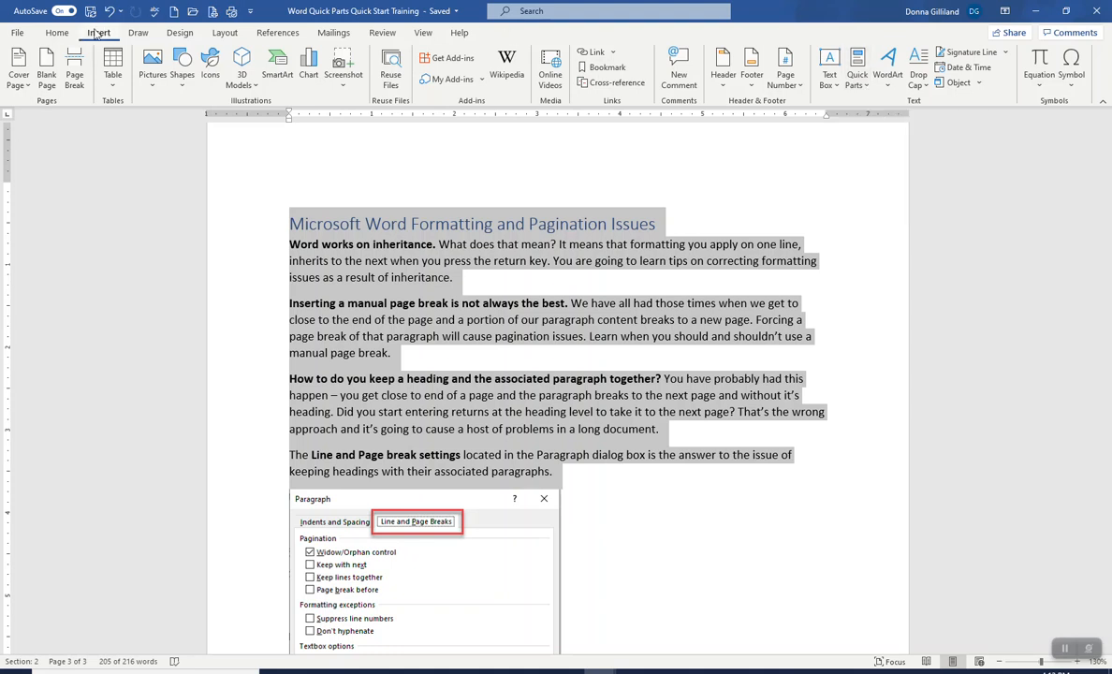
click(868, 89)
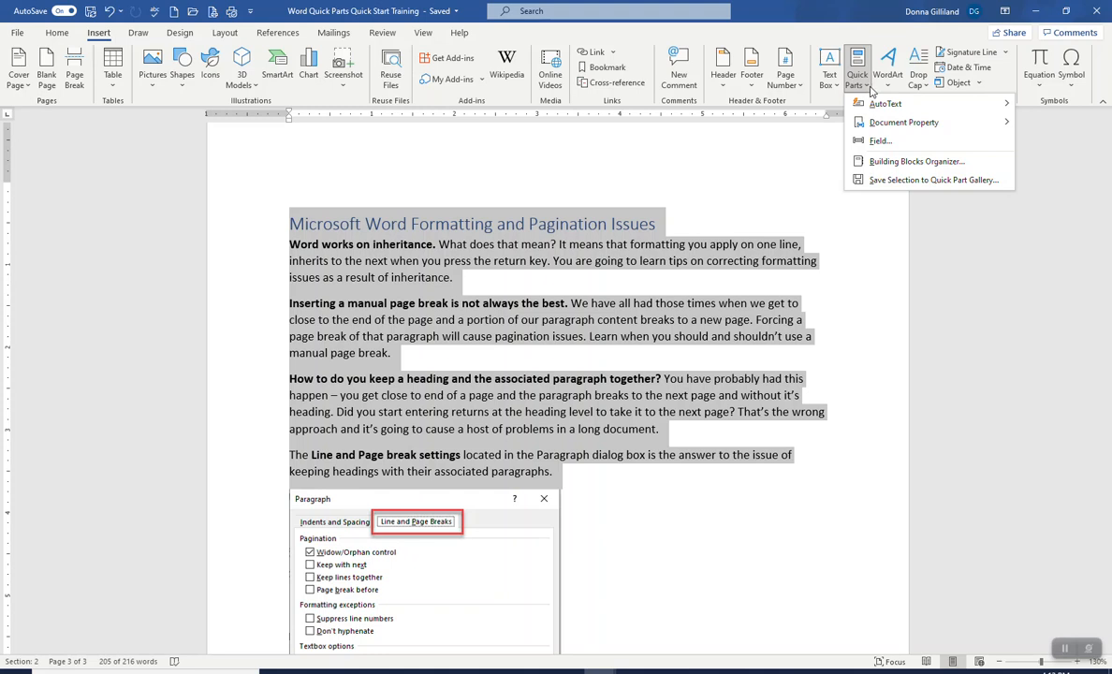
click(926, 180)
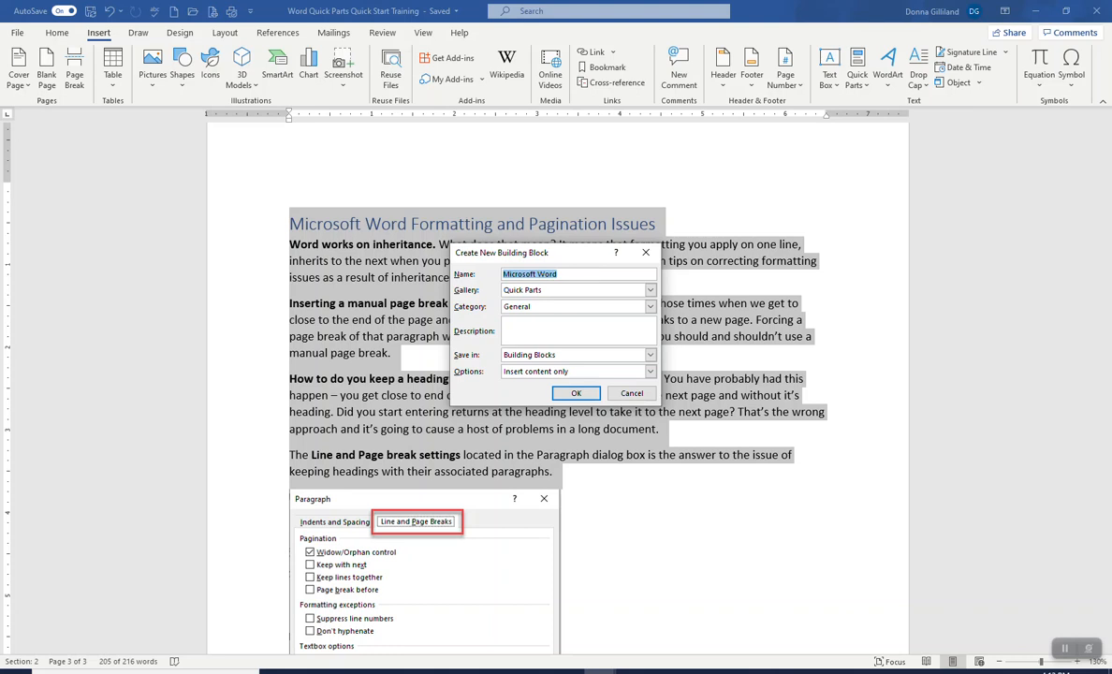
text(Word)
text( Fromat)
key(BackSpace)
key(BackSpace)
key(BackSpace)
key(BackSpace)
text(ormatting)
Step: Create a new building block category named Office Marketing
click(651, 308)
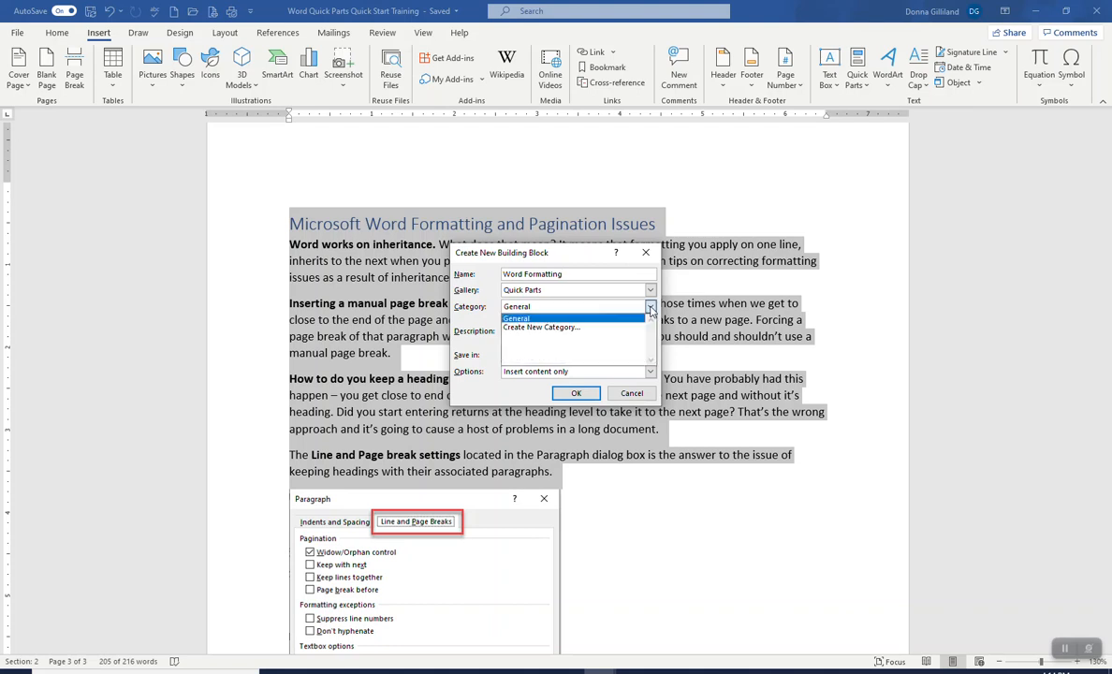
click(563, 326)
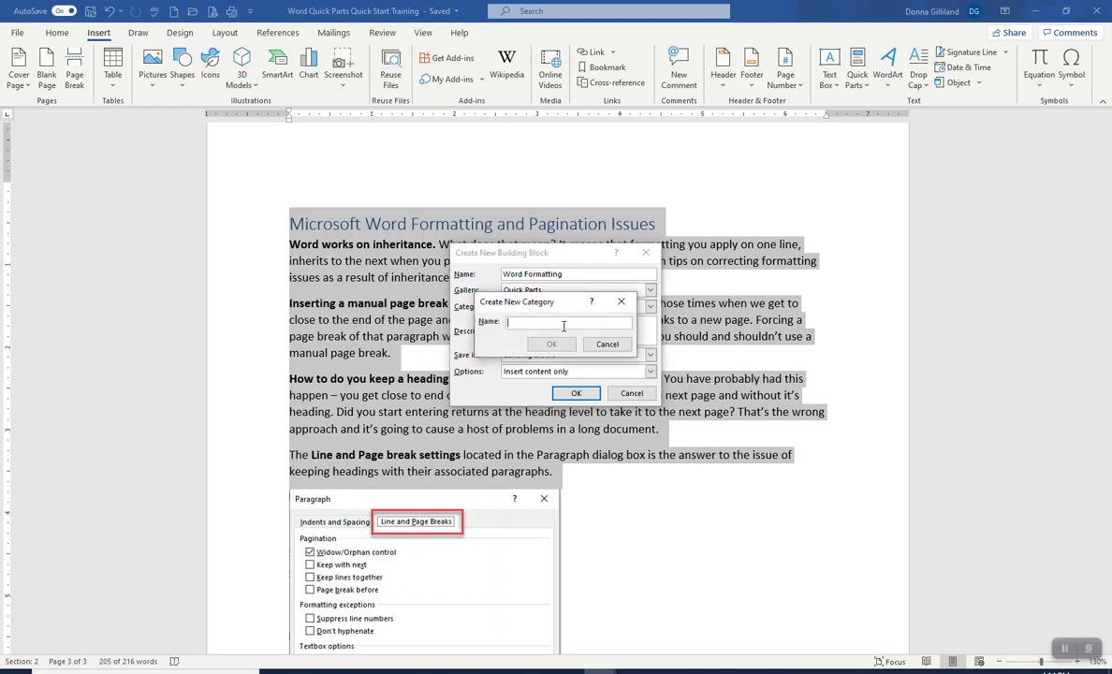
text(Office Marketing)
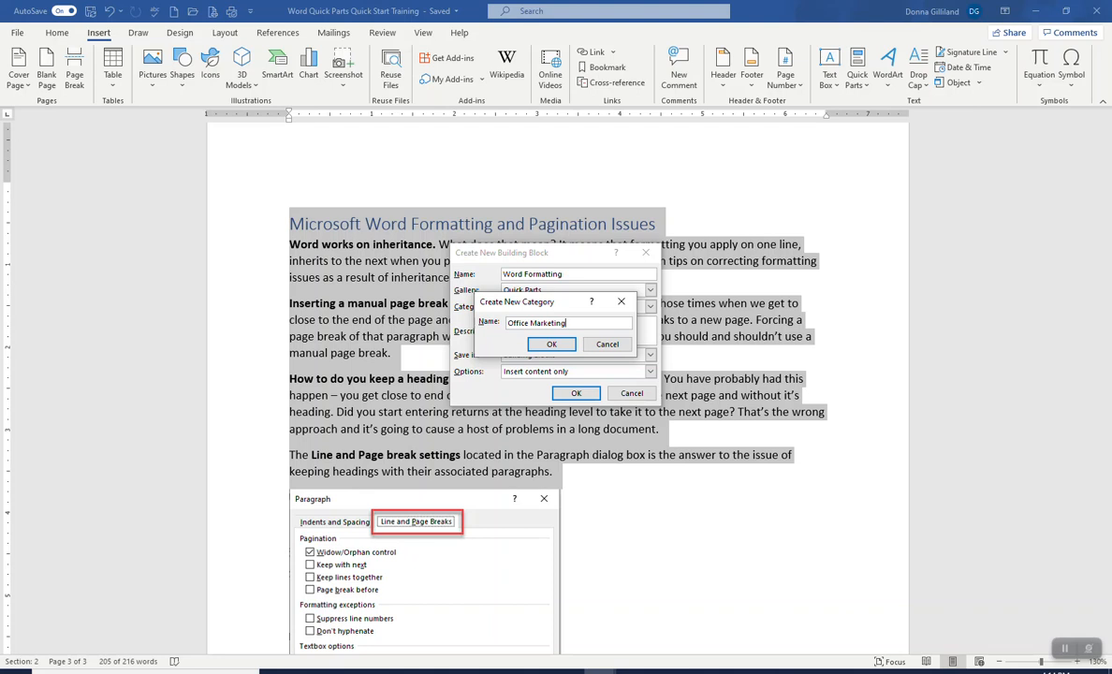
click(554, 345)
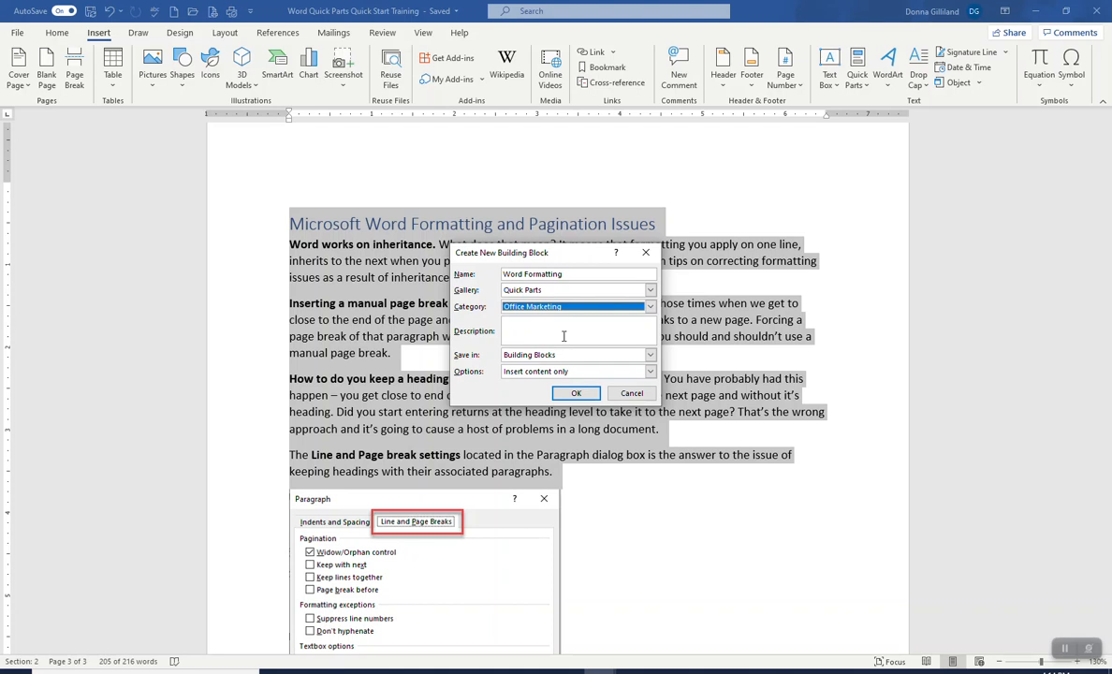
Step: Keep the Insert content only option and save the new building block
click(564, 336)
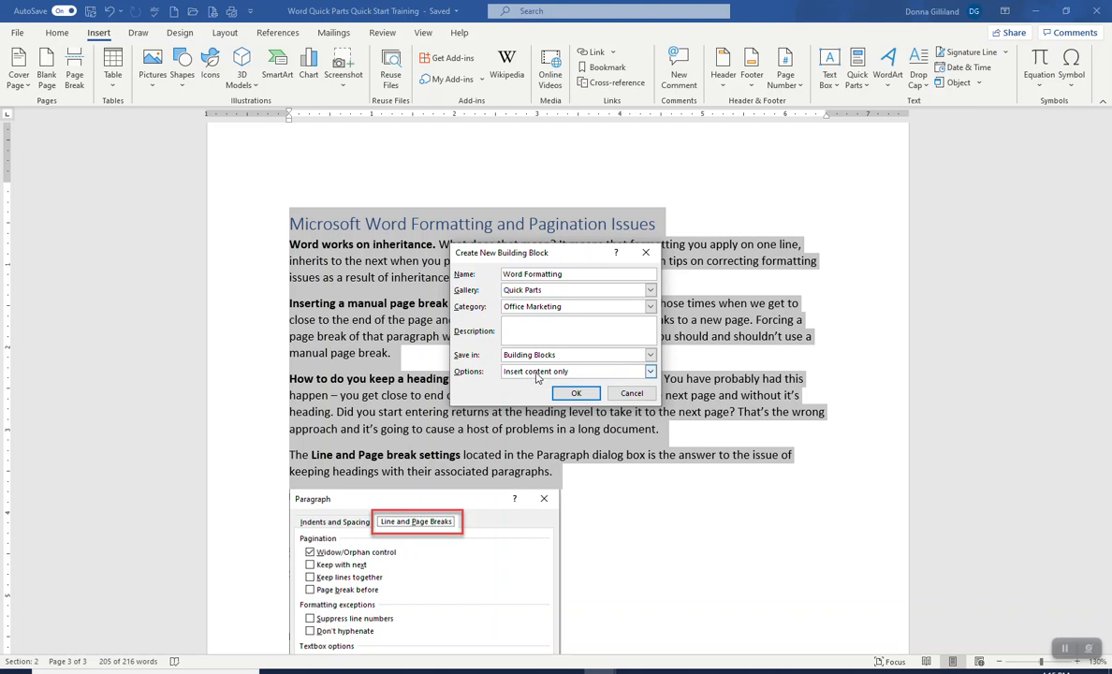
click(650, 371)
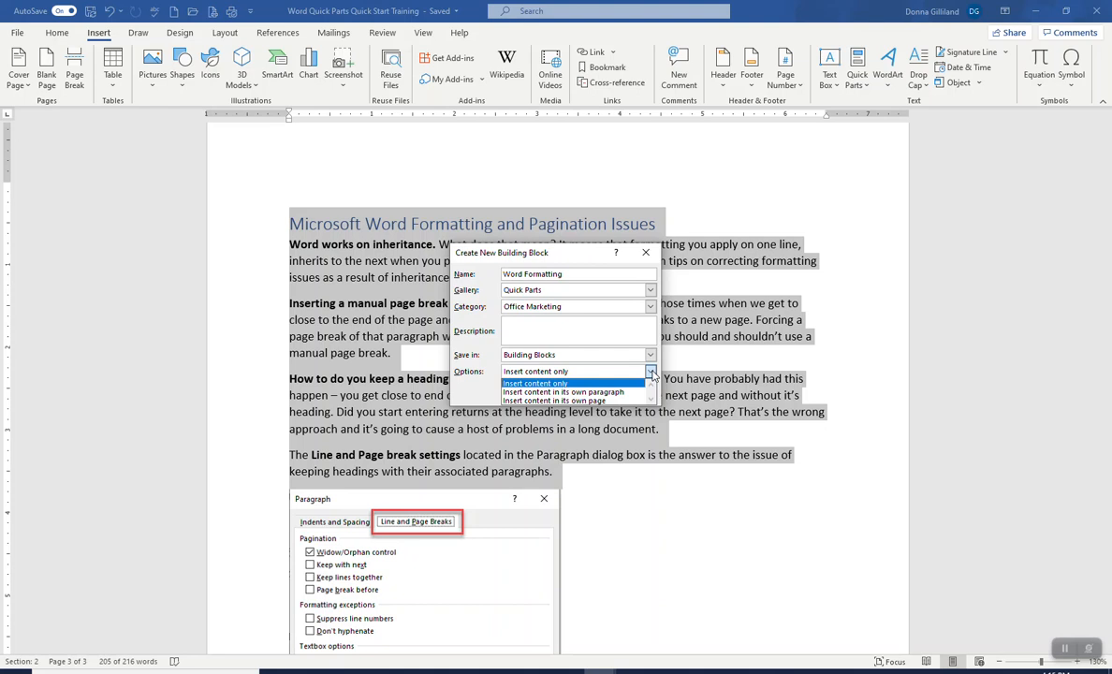
click(573, 383)
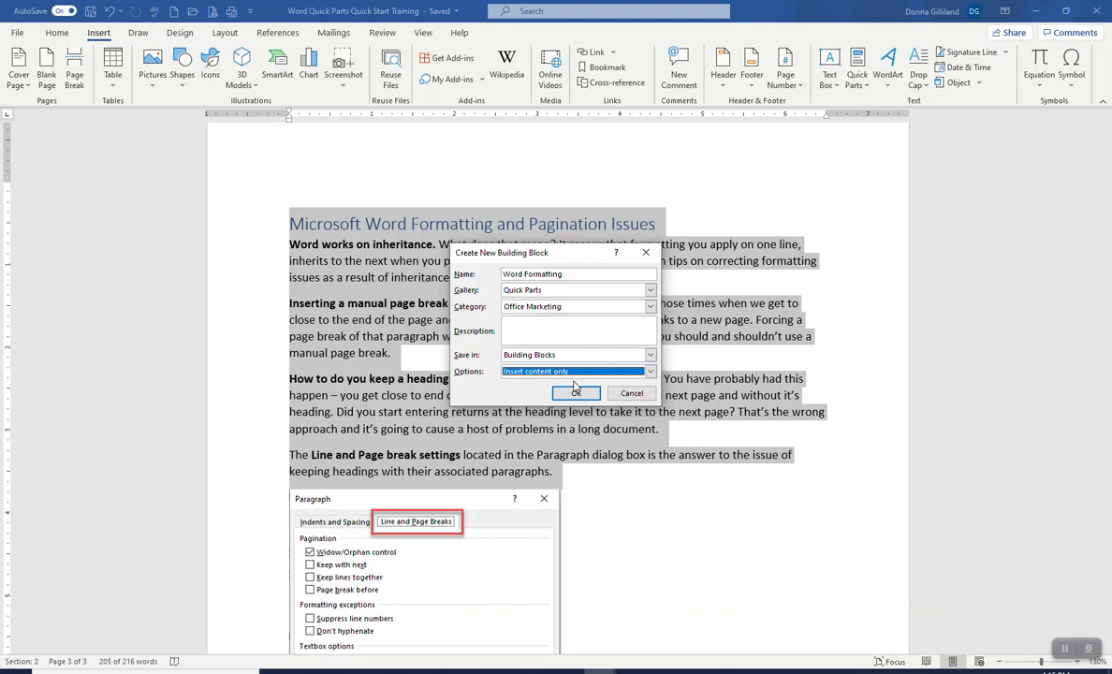
click(576, 391)
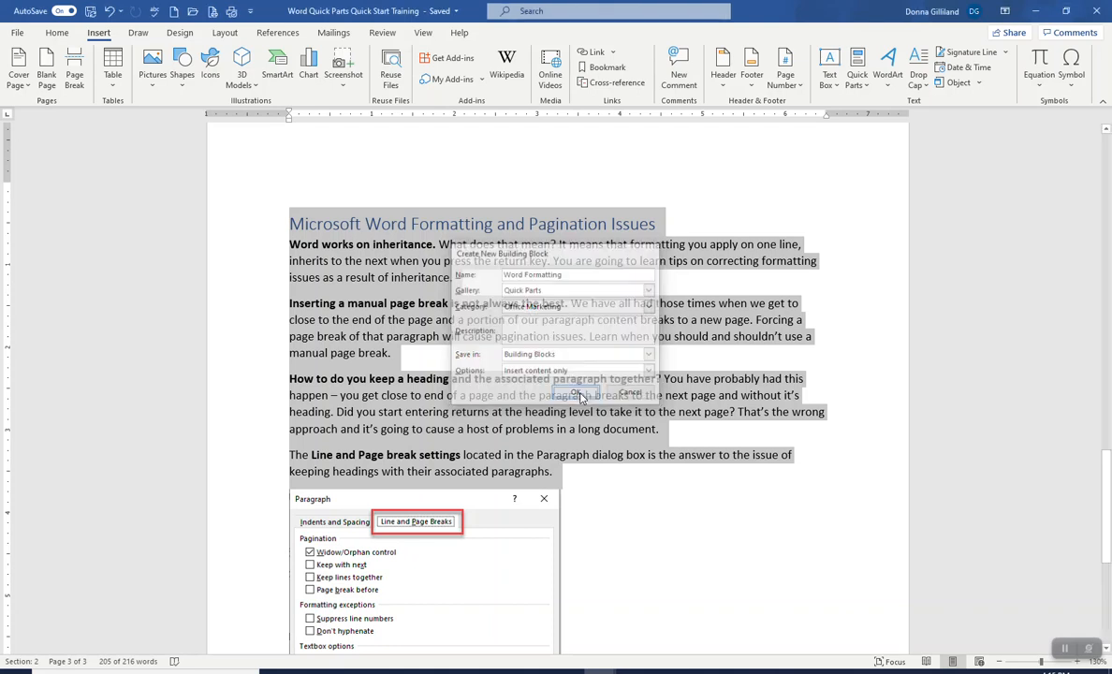
Step: Switch to the blank Document4 and insert the Word Formatting Quick Part from the Office Marketing category
click(642, 482)
scroll(642, 482, down, 3)
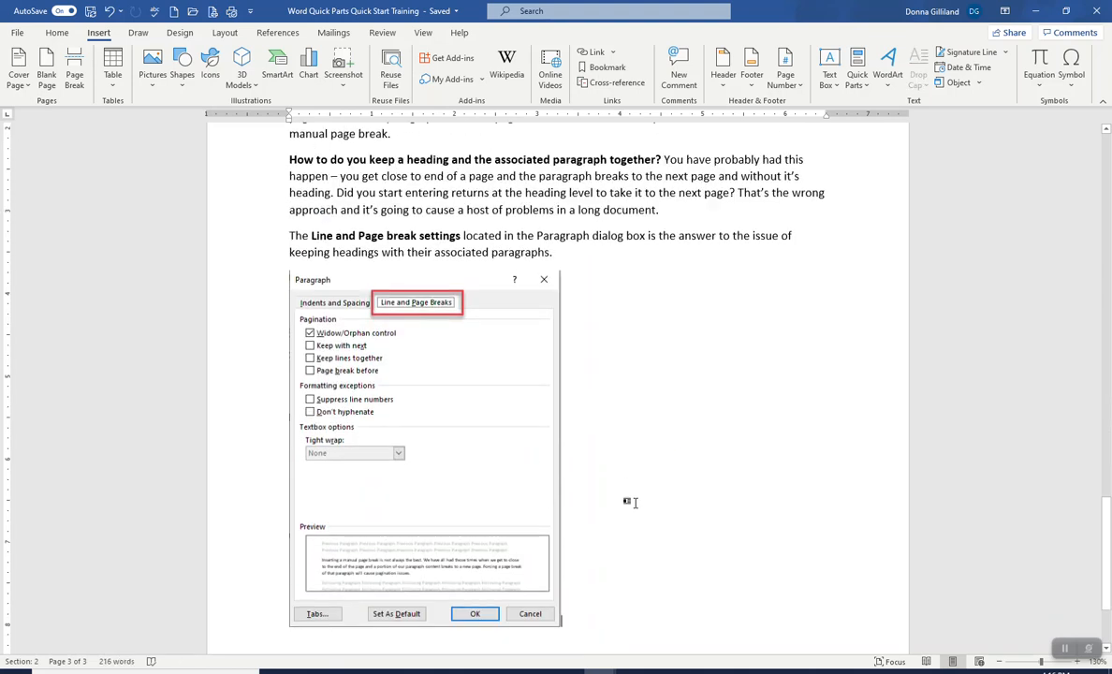
scroll(644, 482, up, 5)
scroll(646, 479, down, 2)
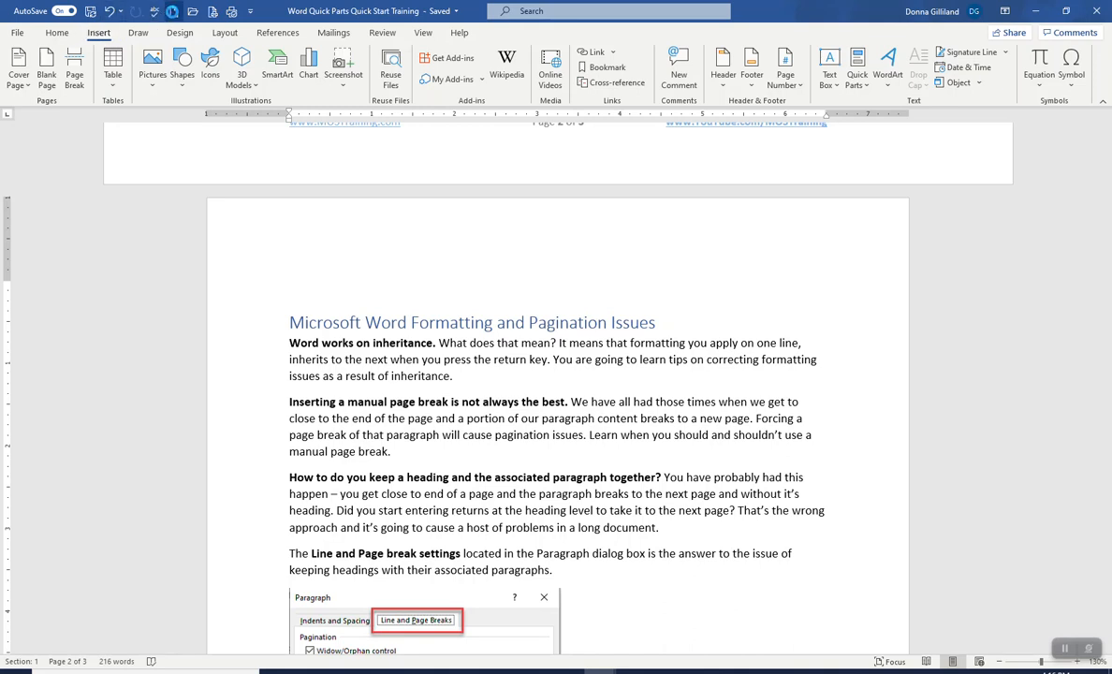
click(173, 11)
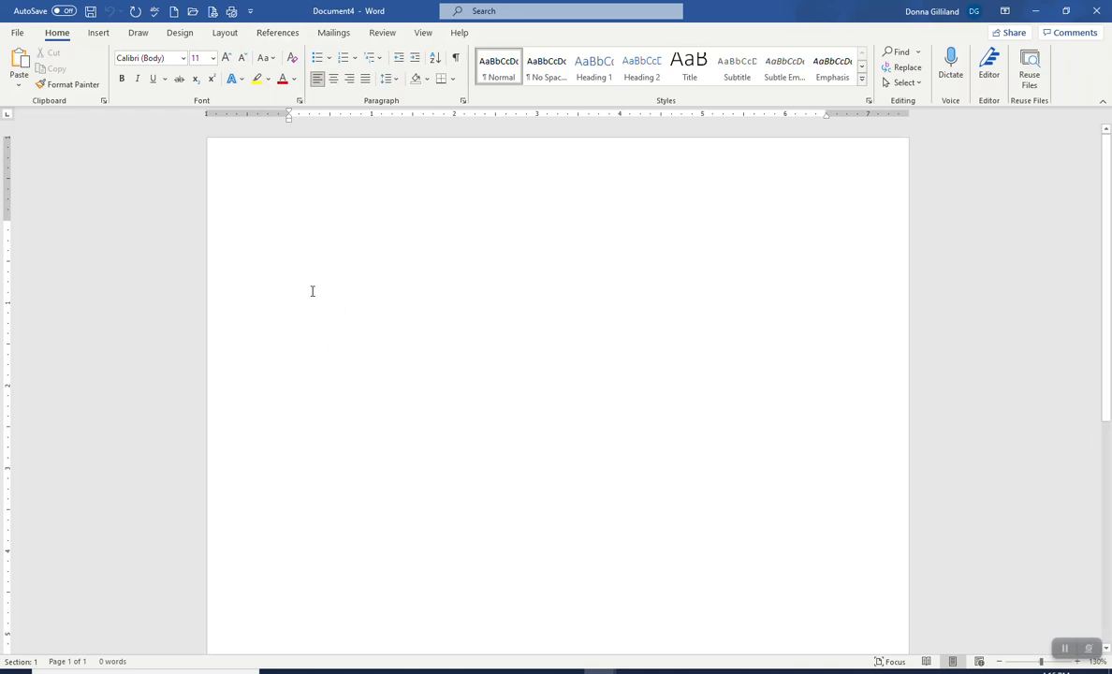
click(99, 34)
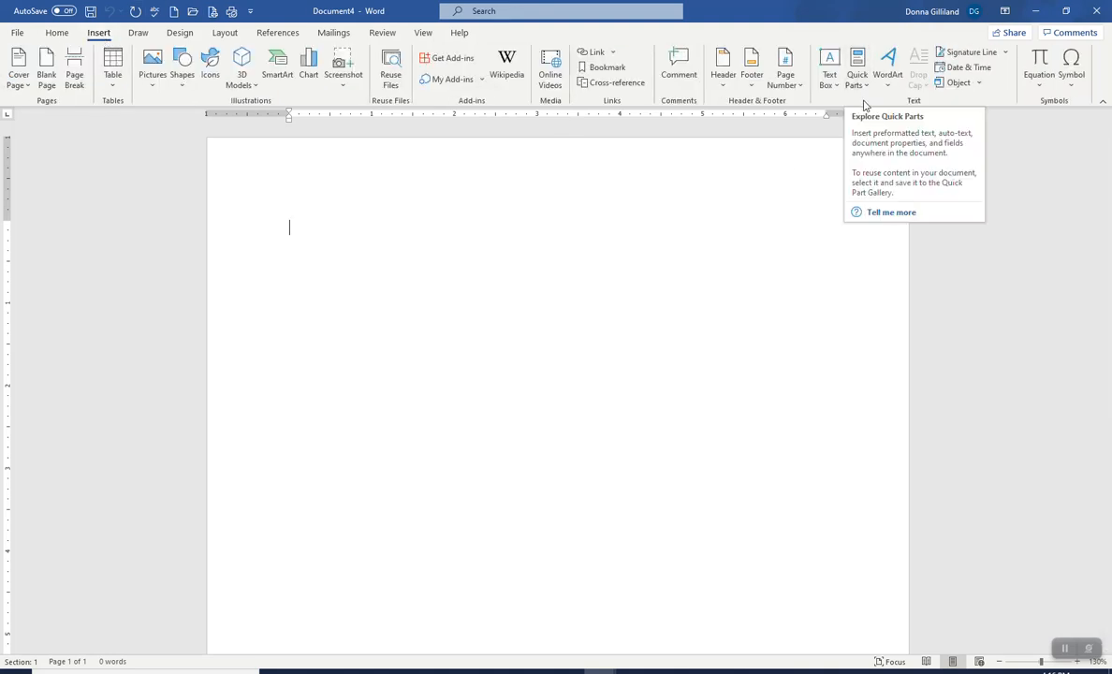
click(865, 90)
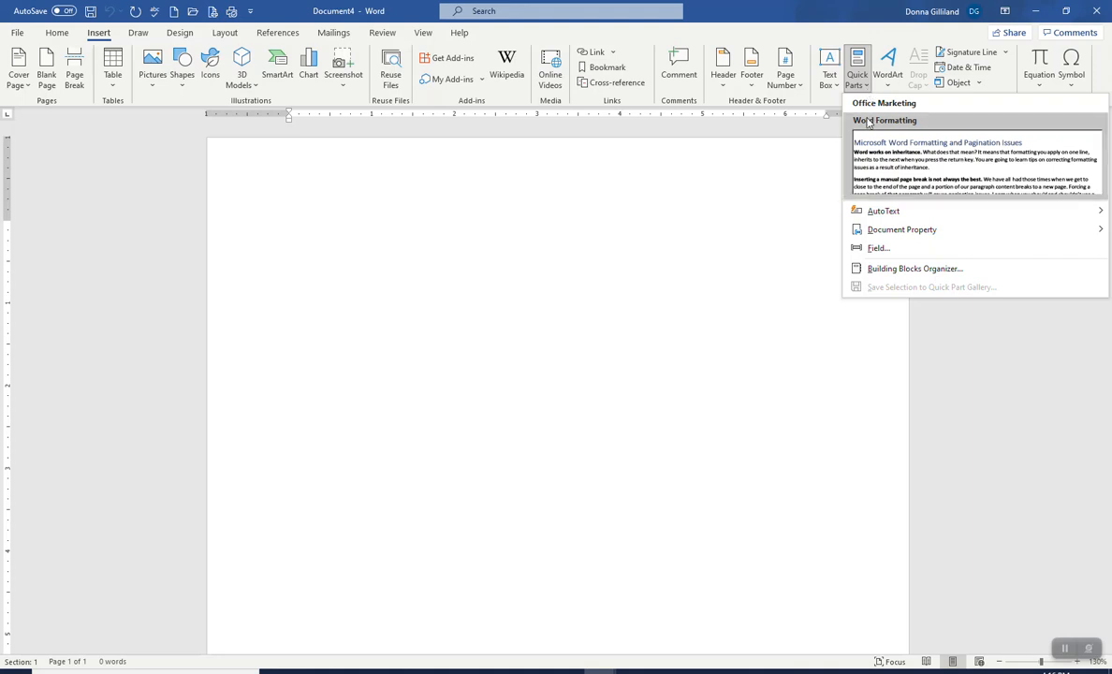
click(916, 161)
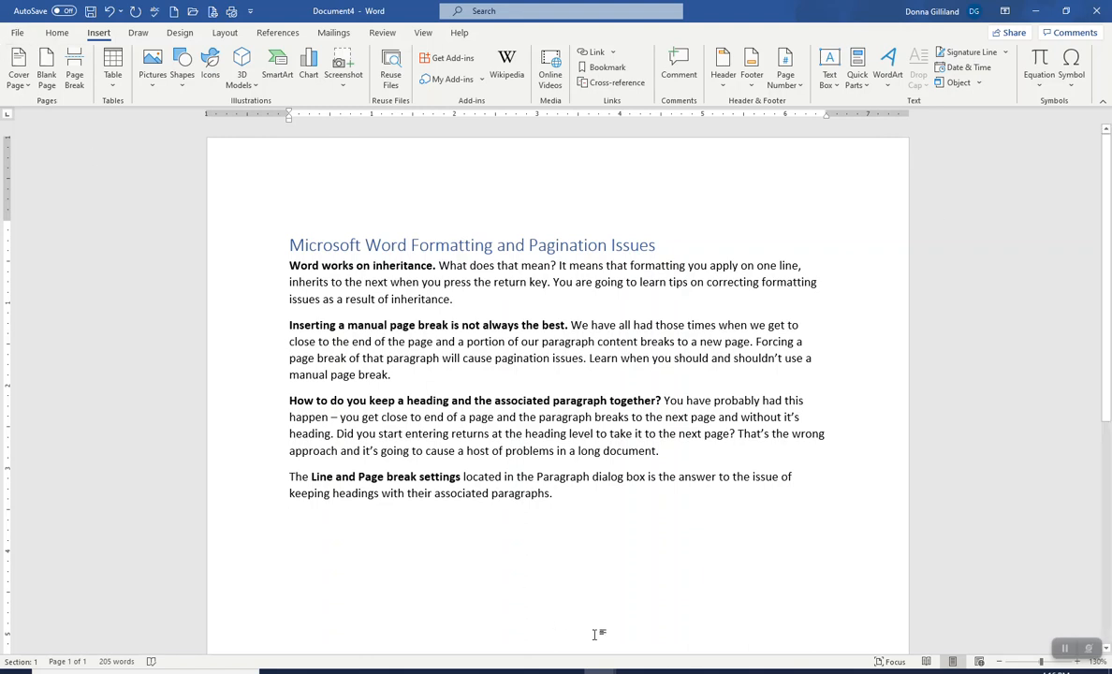
Step: Return to the training document and select the Paragraph dialog screenshot image
mouse_move(599, 670)
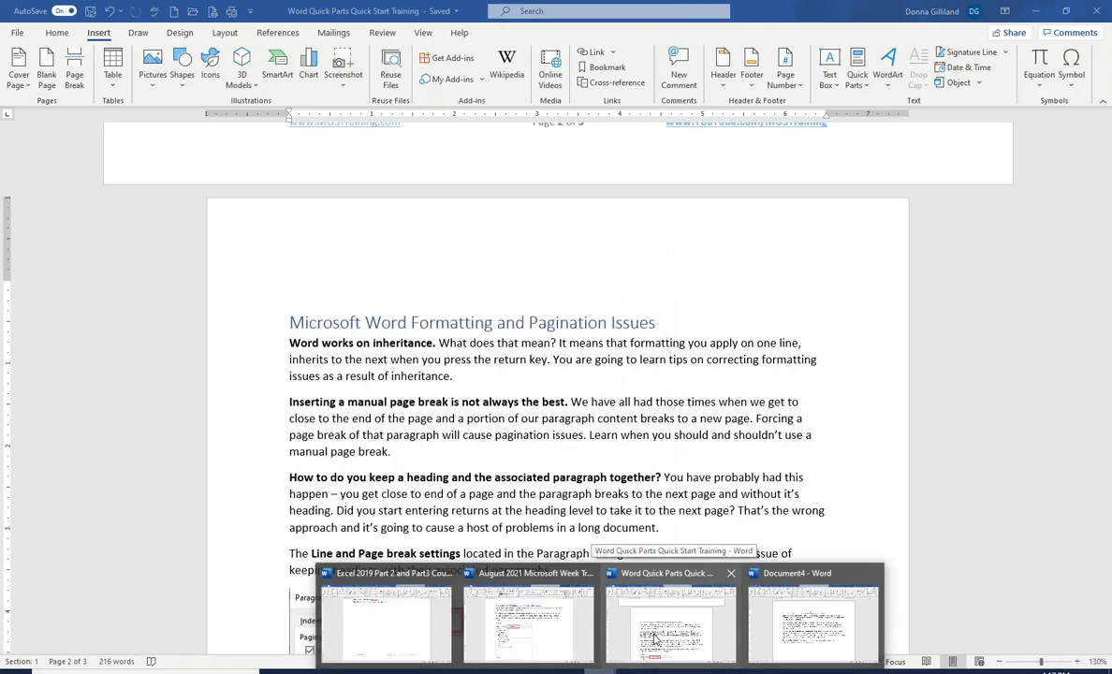
scroll(458, 346, down, 2)
scroll(458, 346, down, 8)
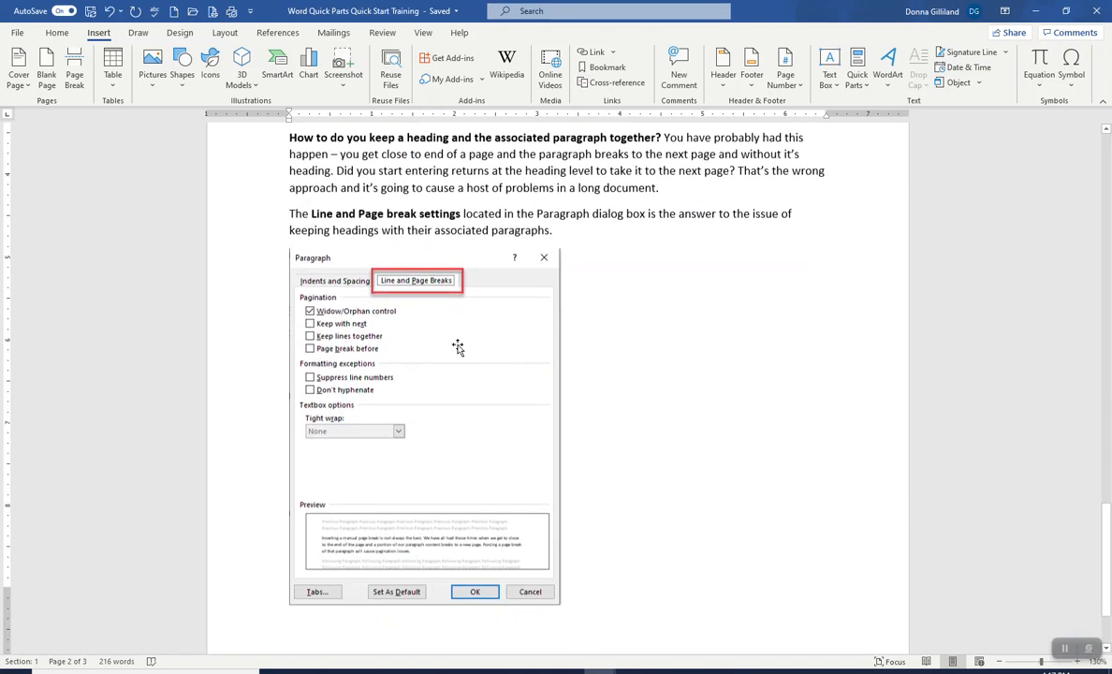
click(478, 320)
scroll(477, 319, up, 2)
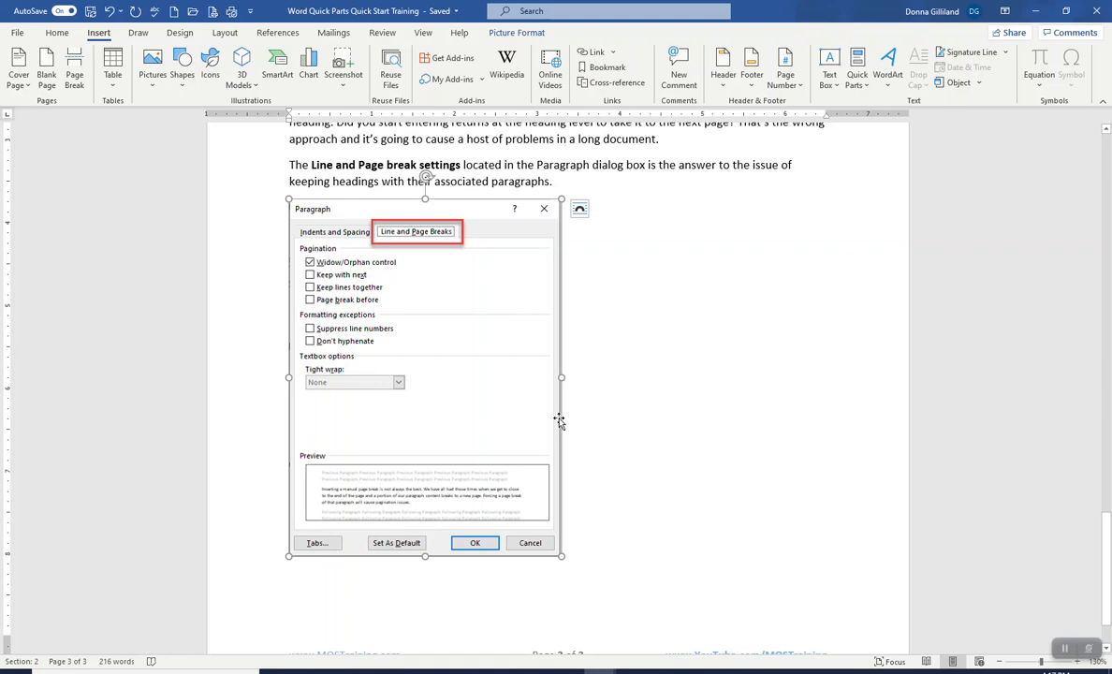
scroll(559, 419, up, 1)
scroll(510, 404, up, 1)
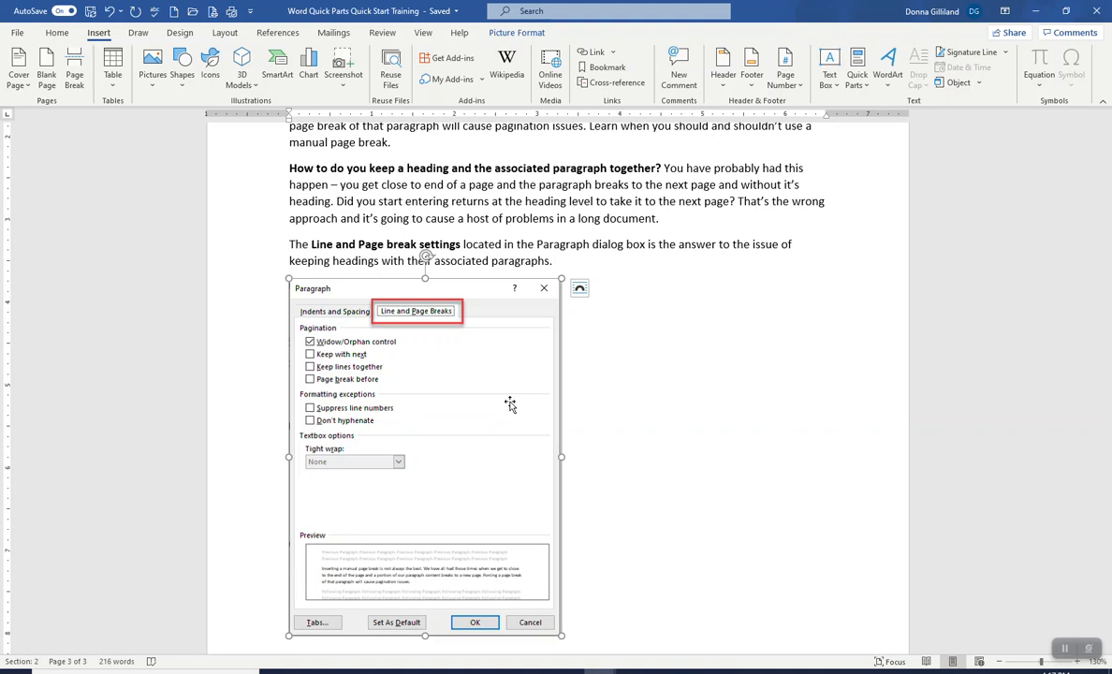
Step: Start saving the selected Paragraph dialog image as a Quick Part and name it Paragraph Settings Image
click(859, 82)
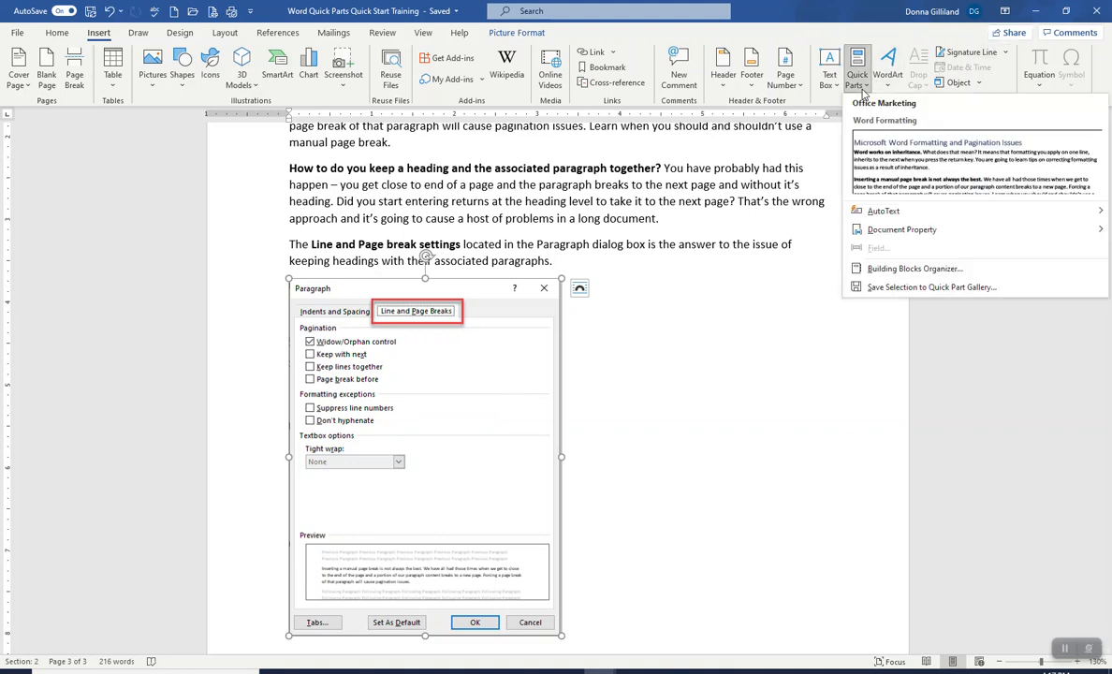
click(887, 288)
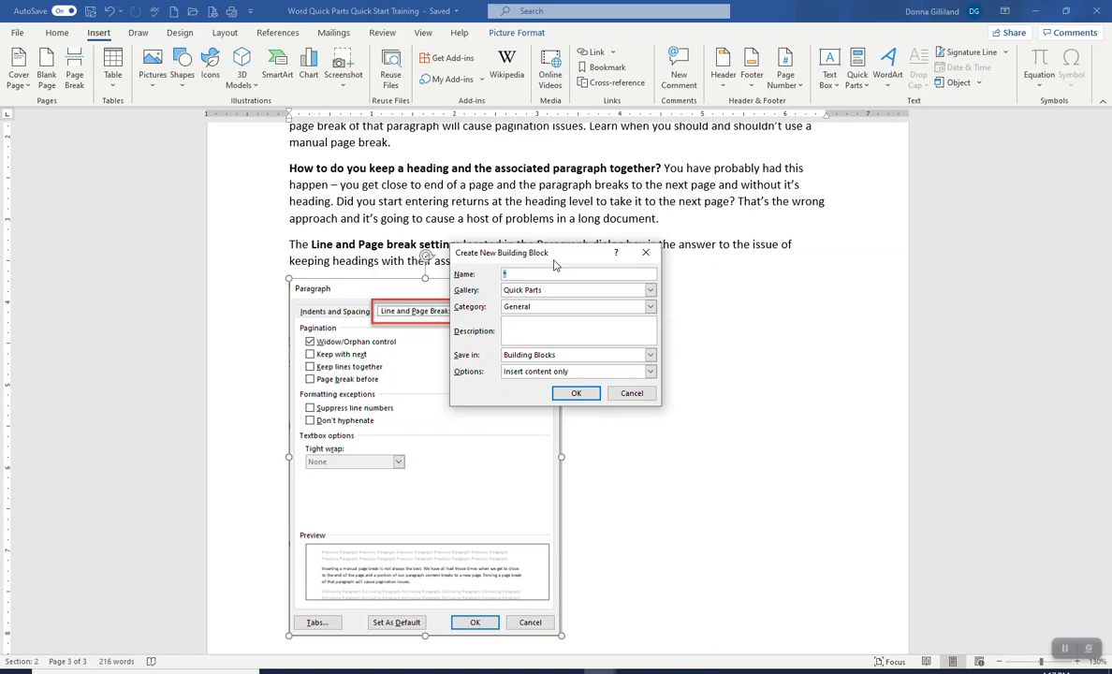
text(Paragraph Settings Image)
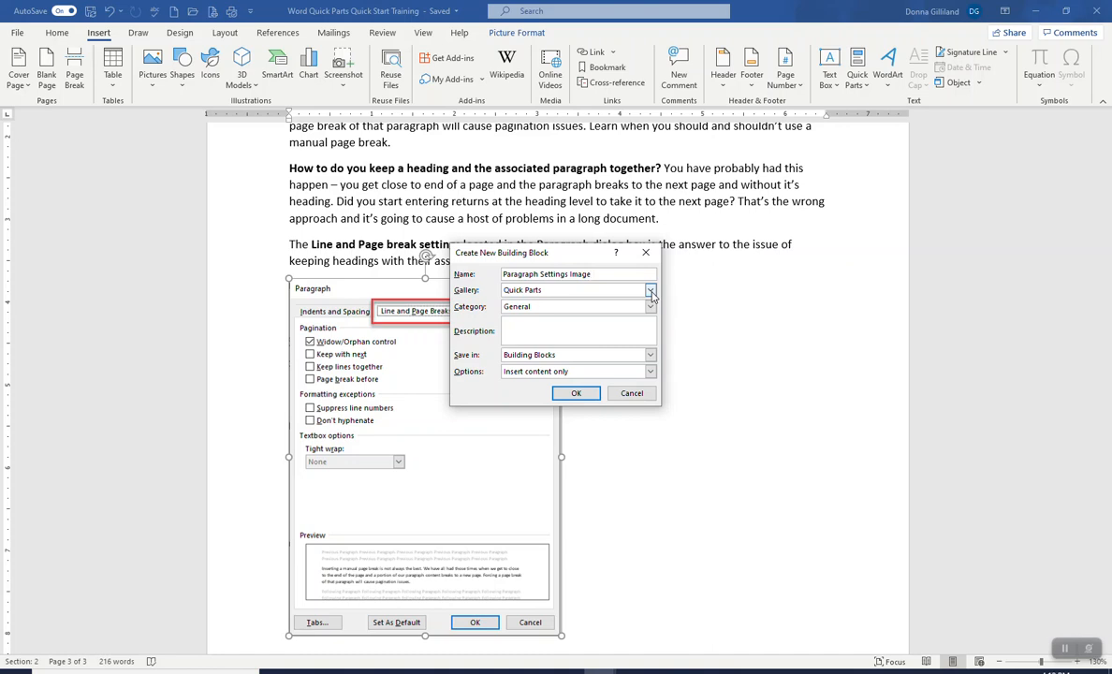
Step: Create a new building block category named Images and save the Paragraph Settings Image building block in it
click(650, 307)
click(650, 307)
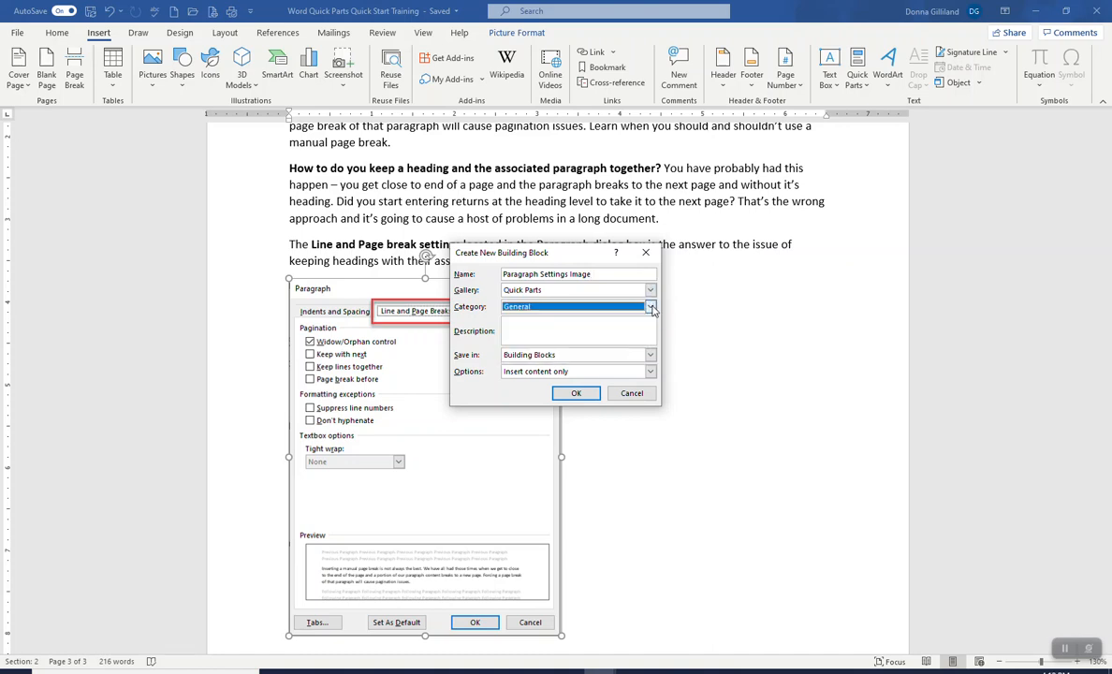
click(651, 307)
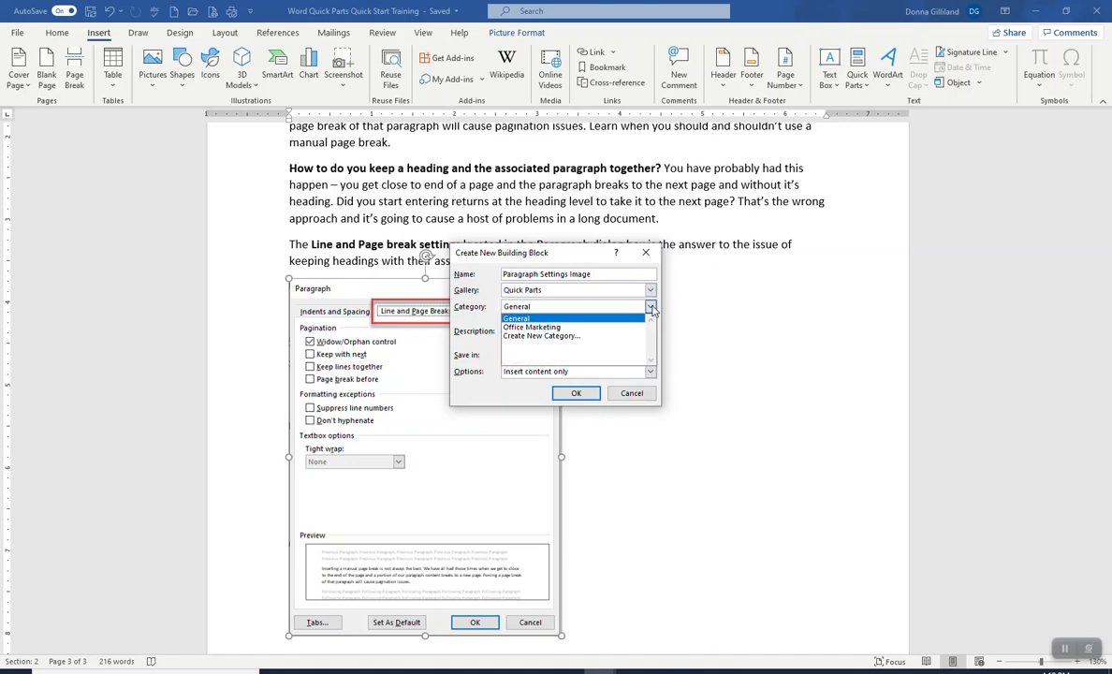
click(562, 335)
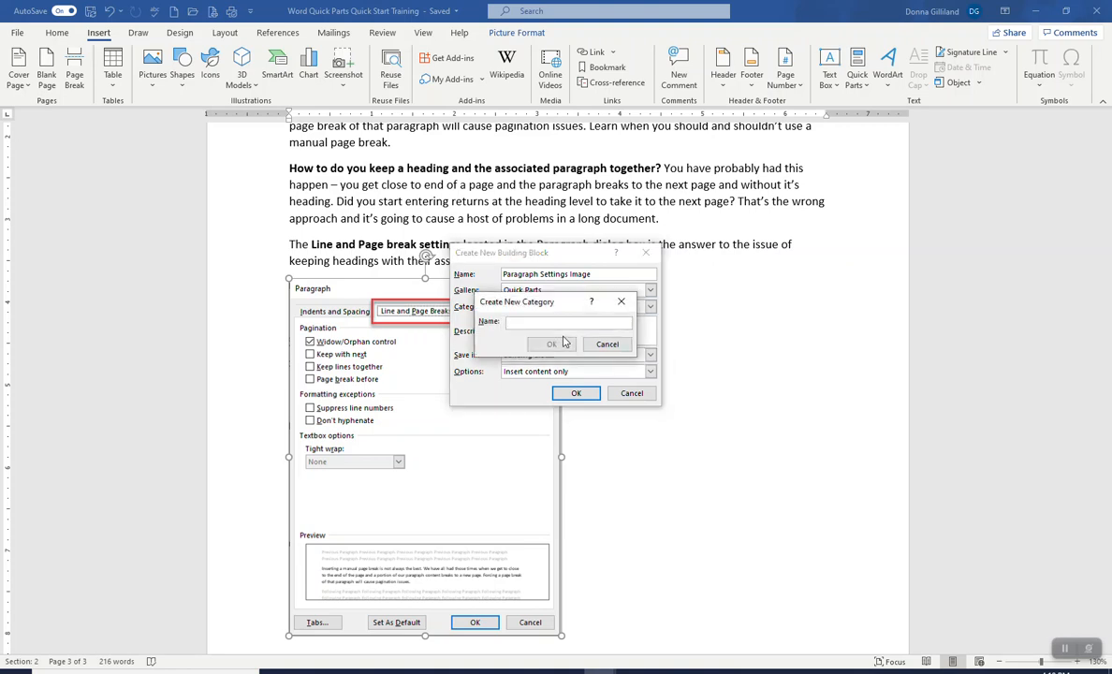
text(Screen Shots)
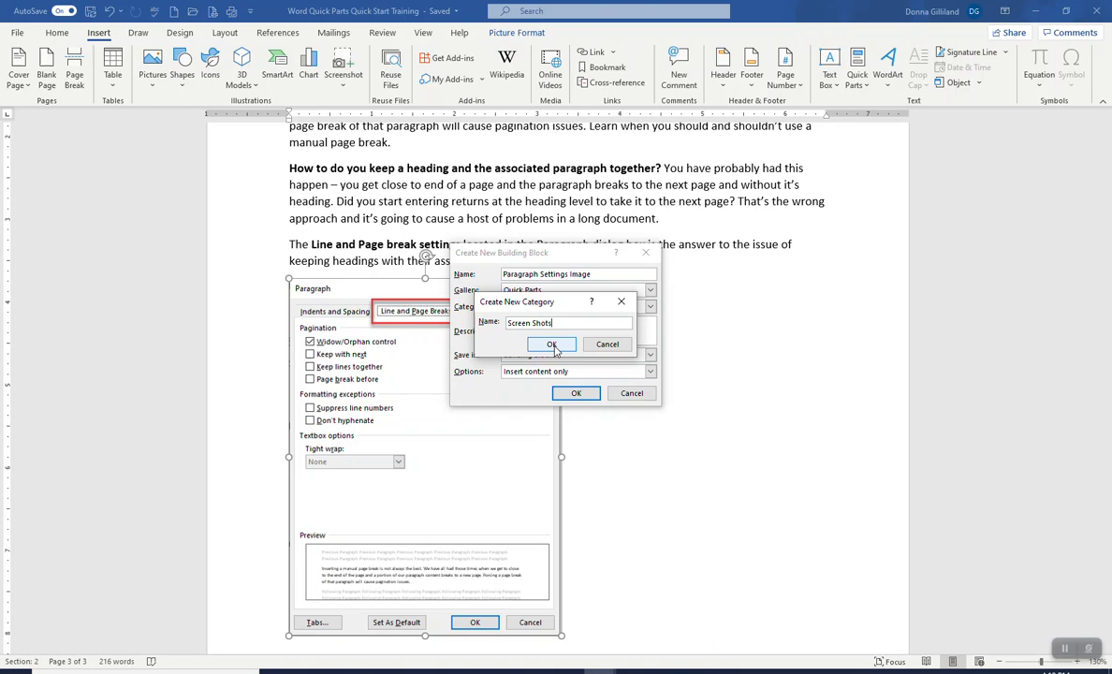
drag(508, 323, 581, 334)
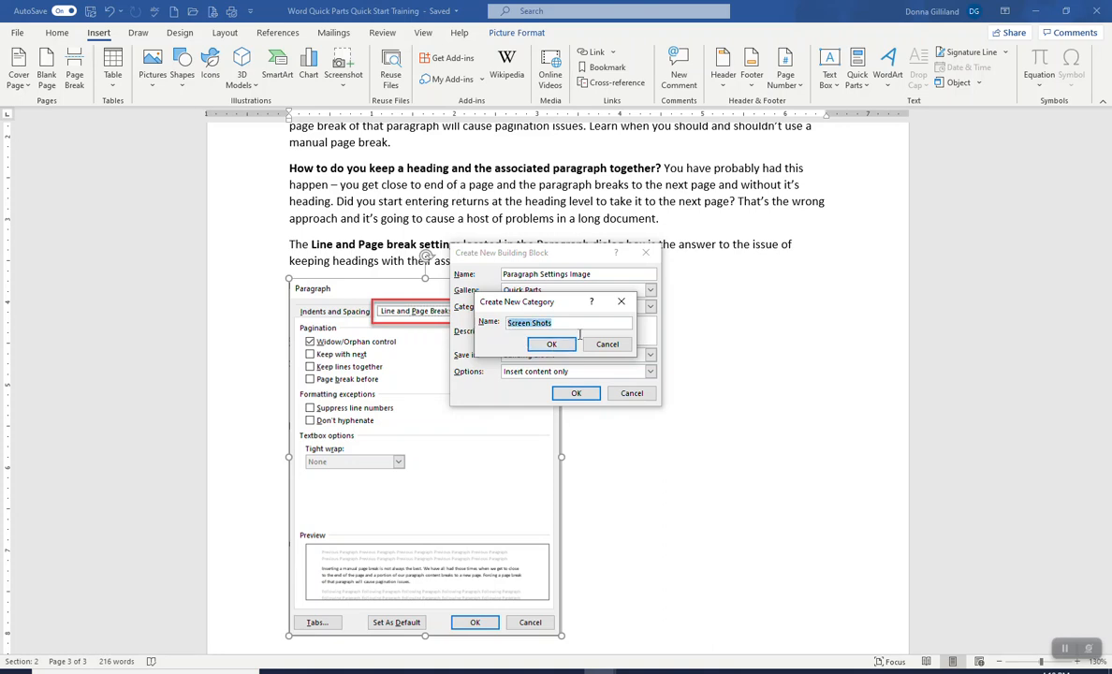
text(Images)
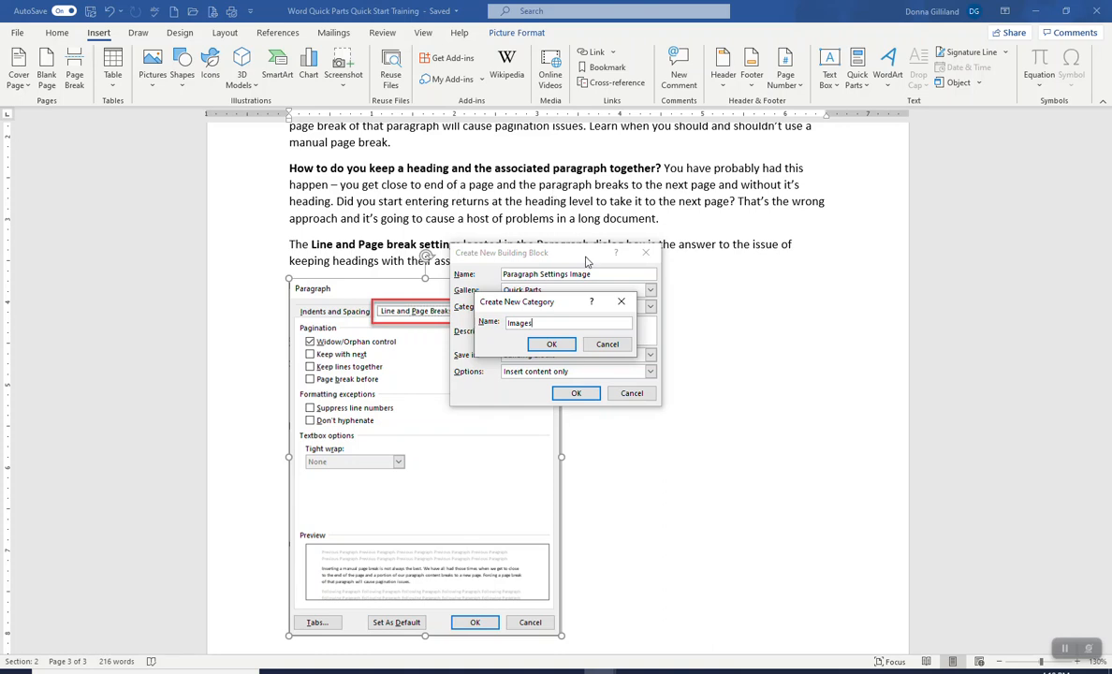
click(553, 345)
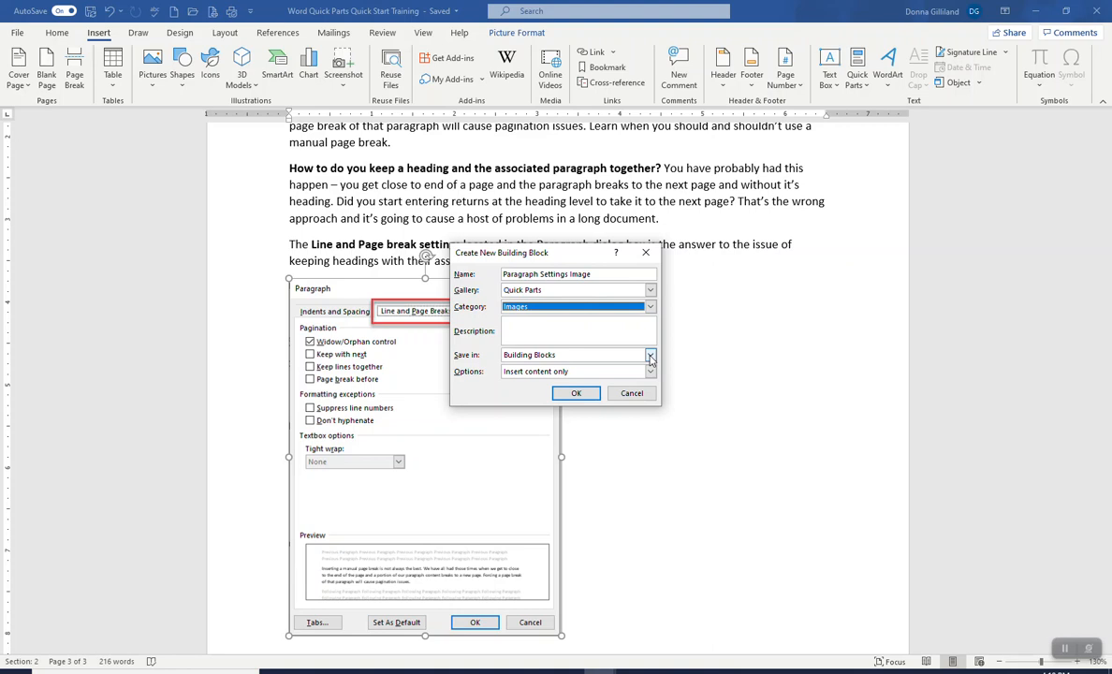
click(575, 392)
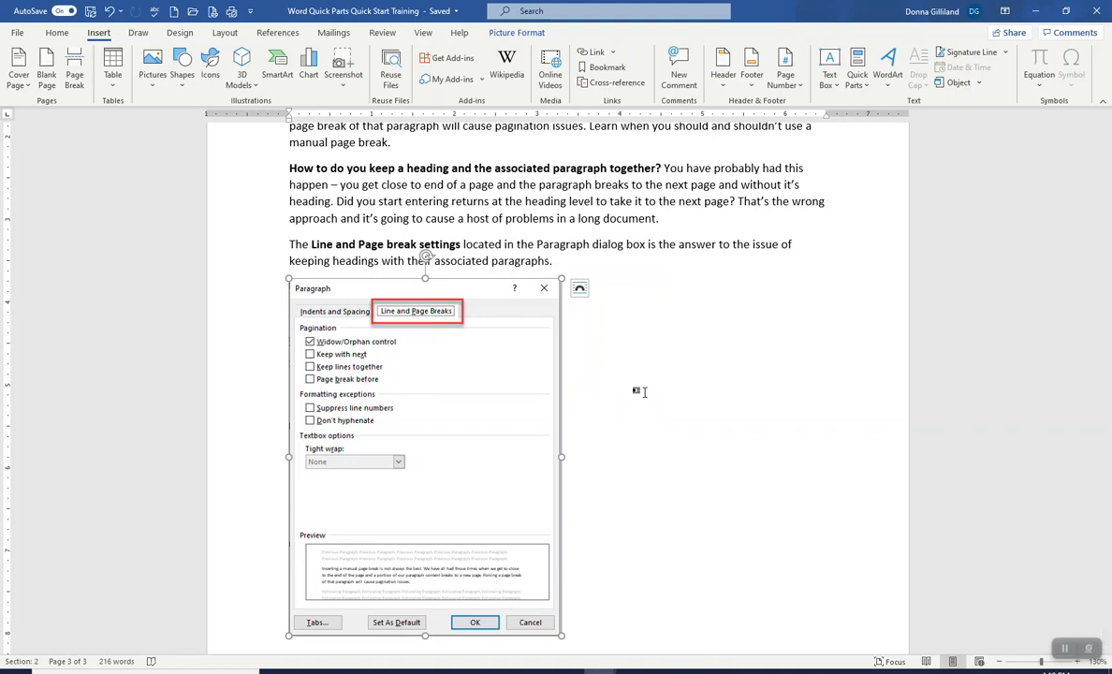
Step: Go back to the first page and select the MOS Training logo image
scroll(644, 392, up, 15)
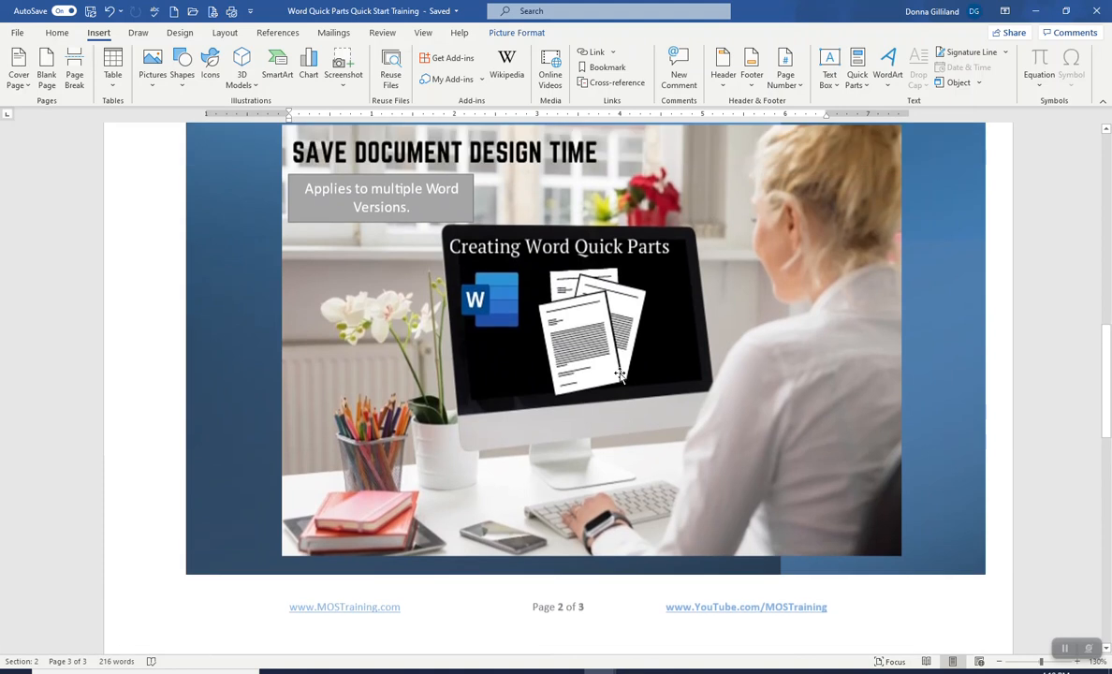
scroll(618, 371, up, 10)
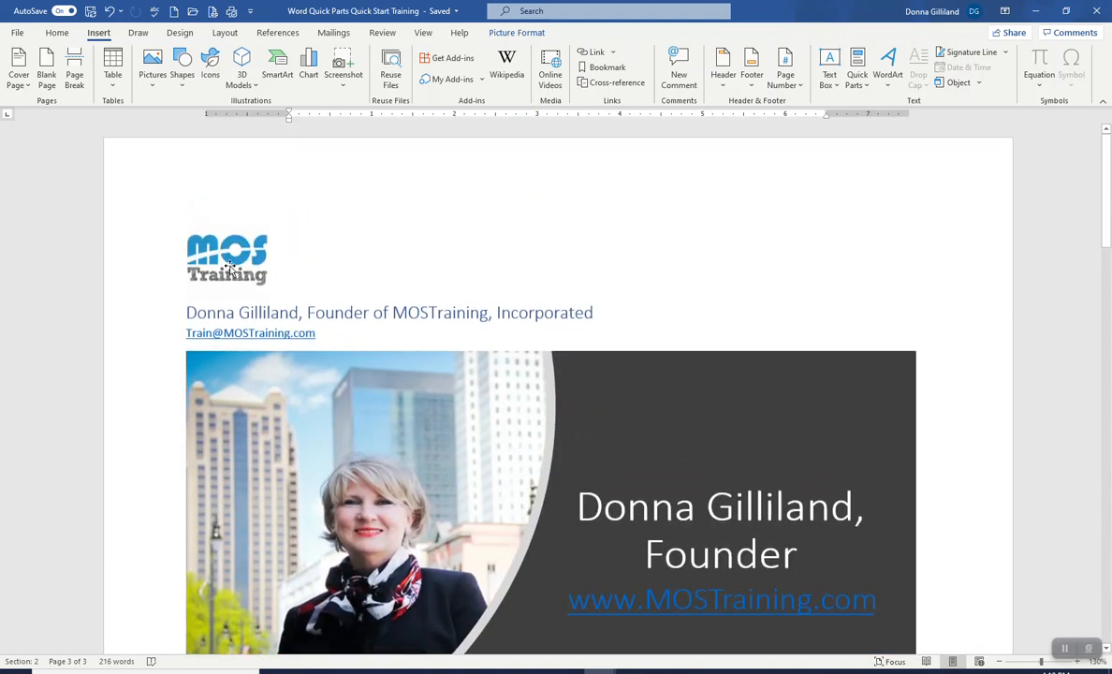
click(229, 260)
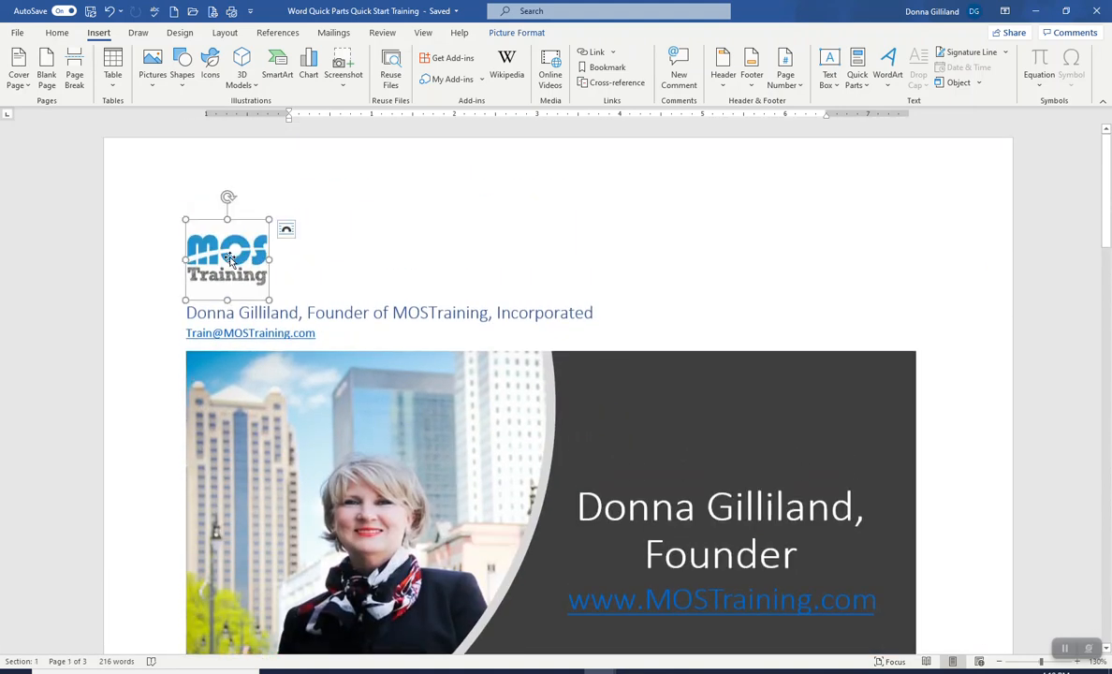
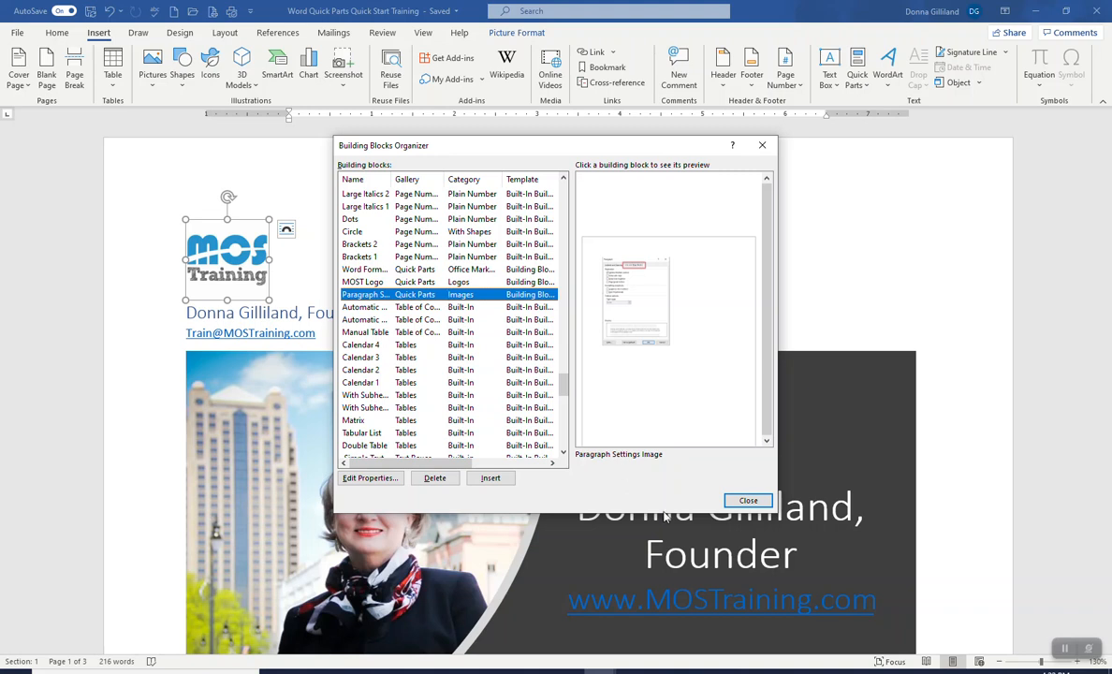
Step: Delete the Paragraph Settings Image building block from the organizer, then review the remaining Quick Parts gallery entries
click(431, 478)
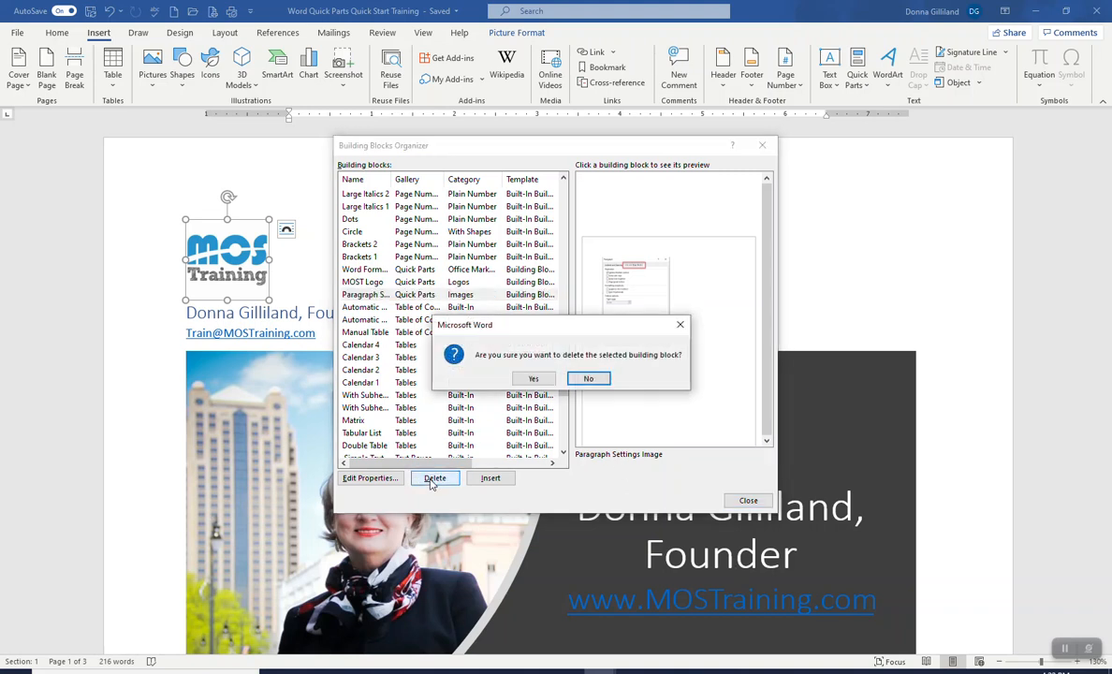
click(534, 379)
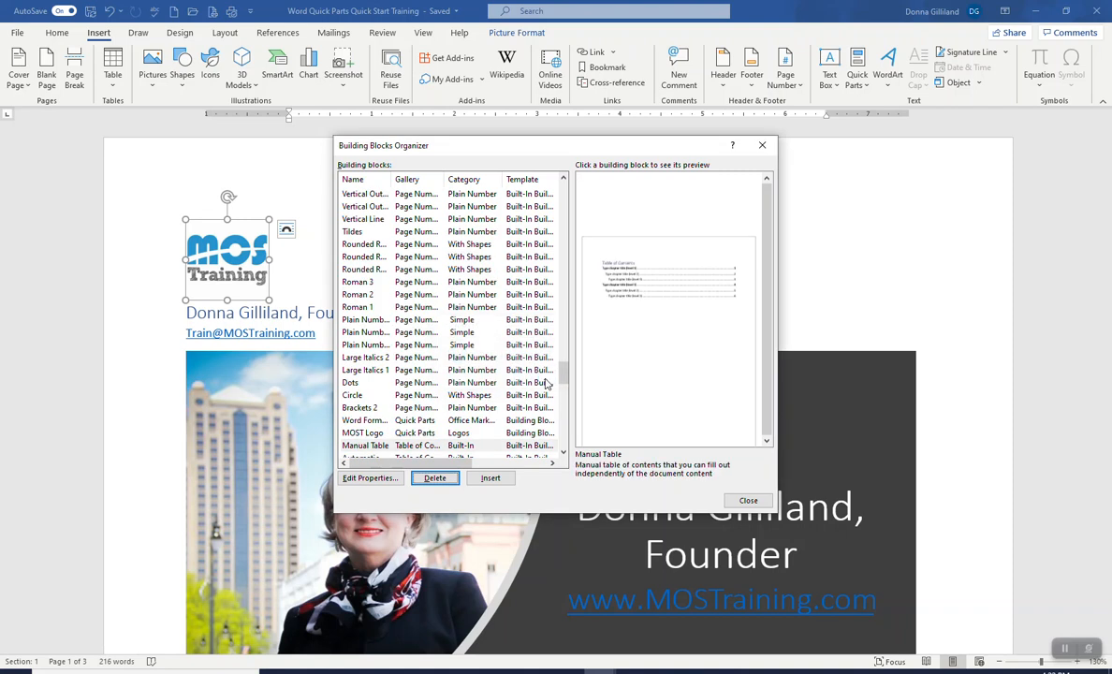
click(763, 147)
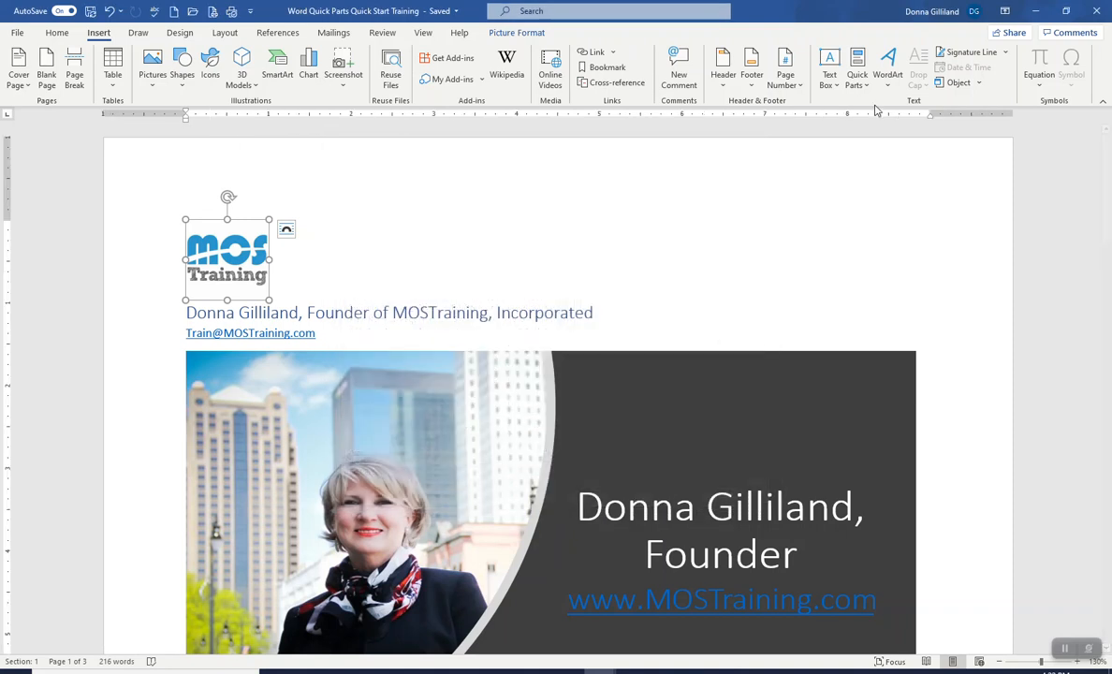
click(862, 84)
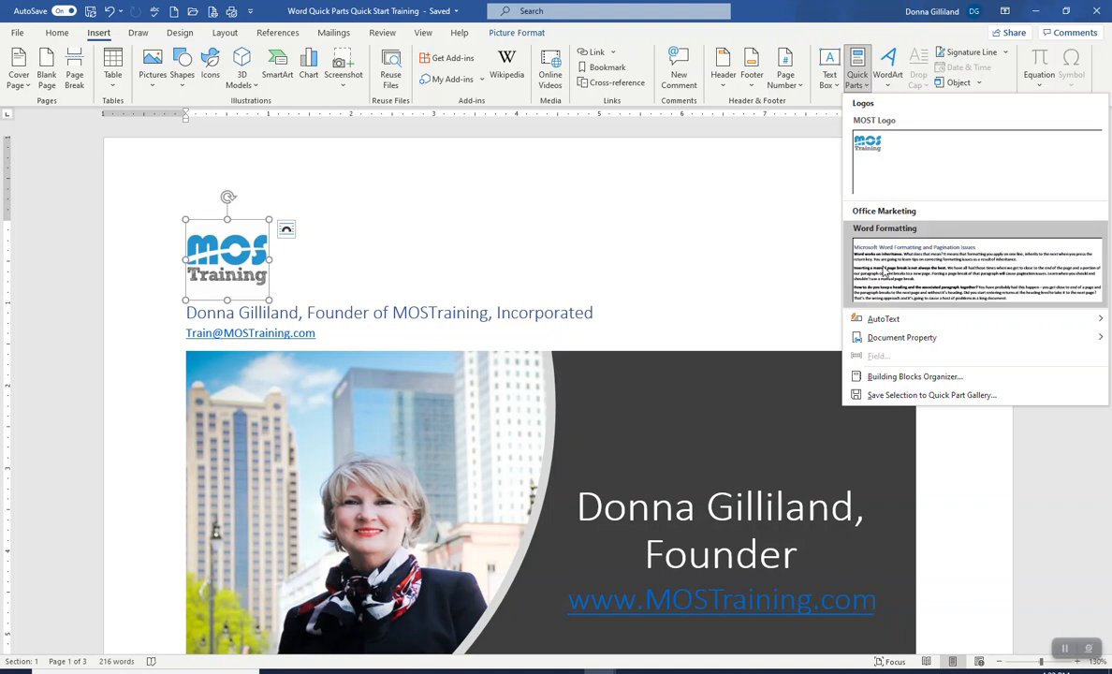
click(624, 192)
click(269, 290)
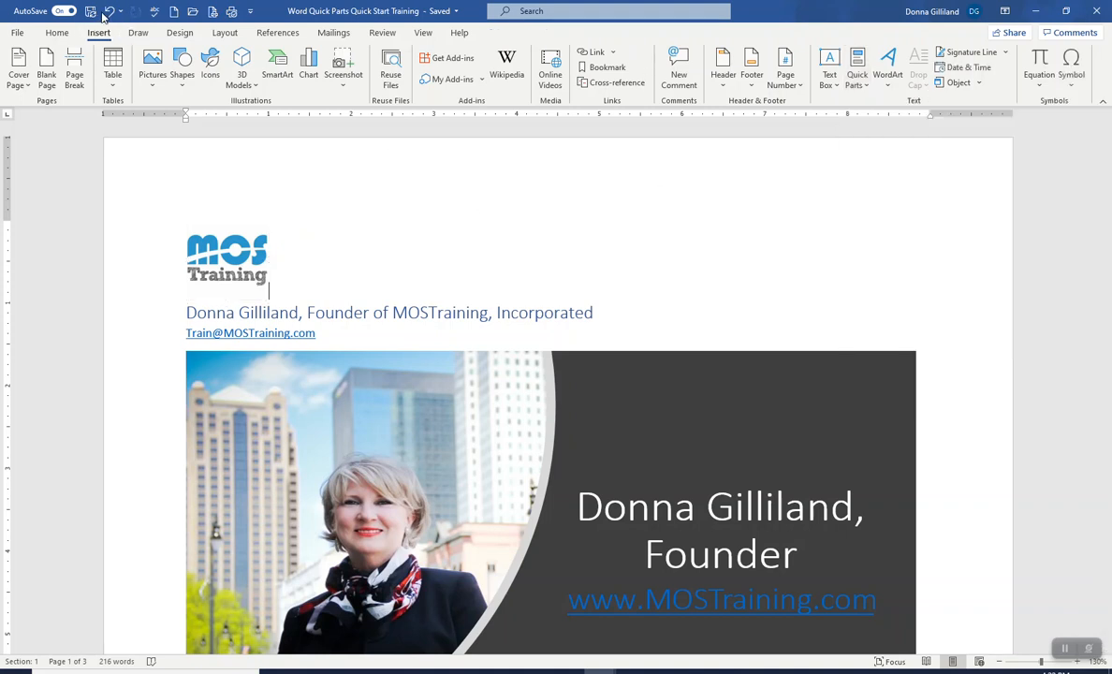
Step: Create a new blank document and insert the Word Formatting Quick Part into it
click(173, 11)
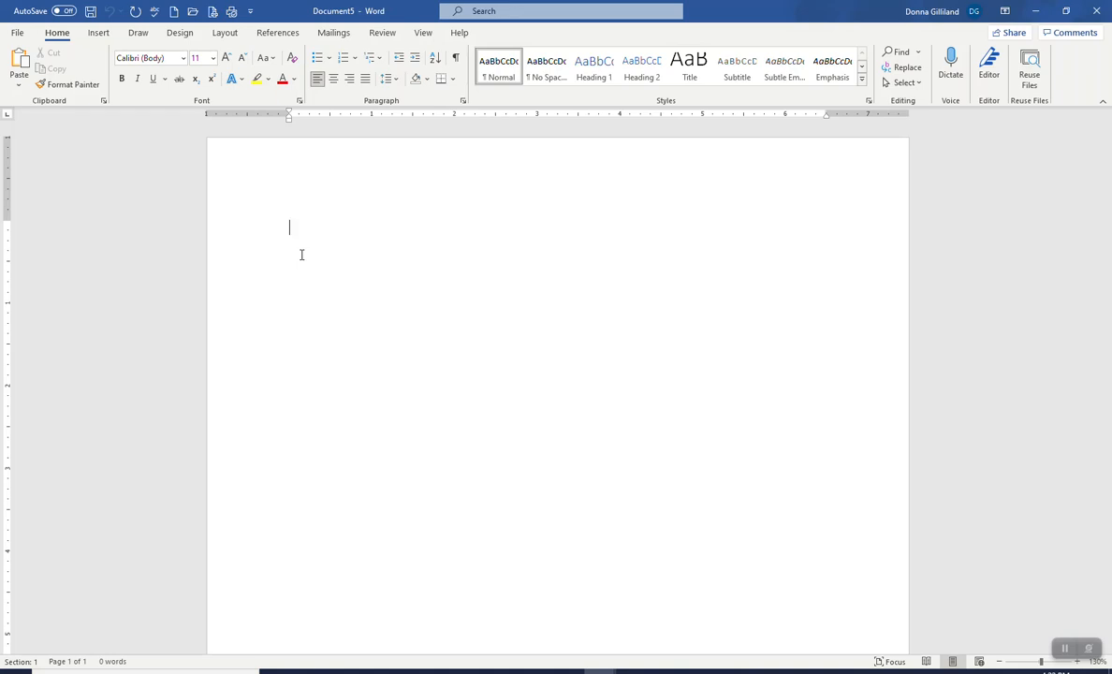
click(100, 33)
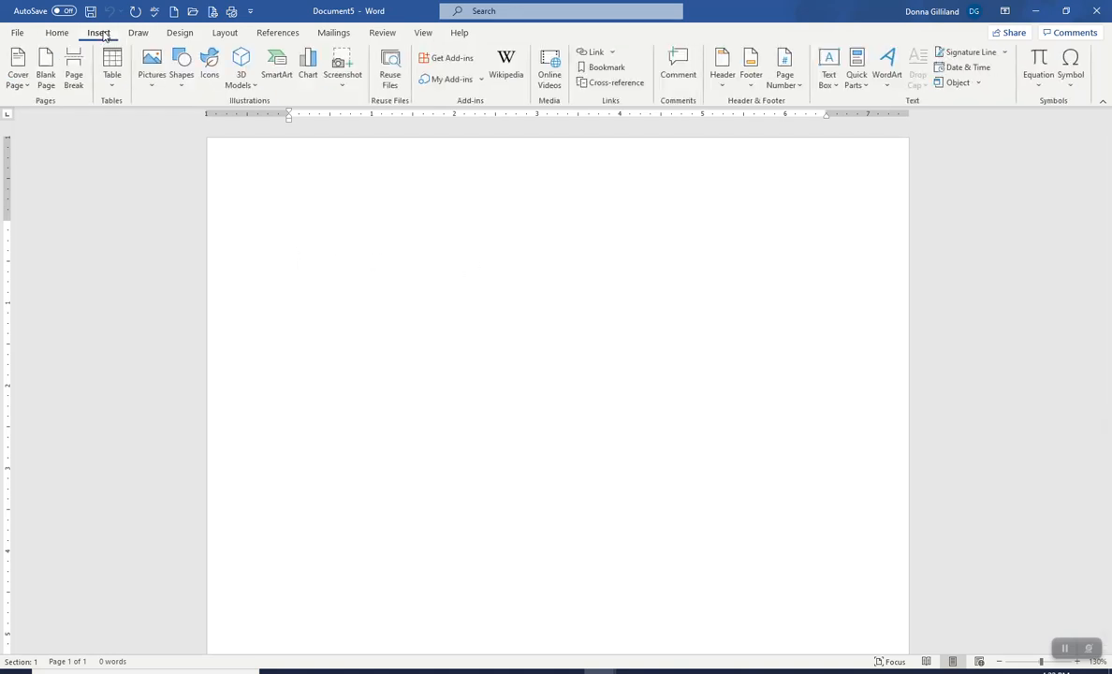
click(857, 80)
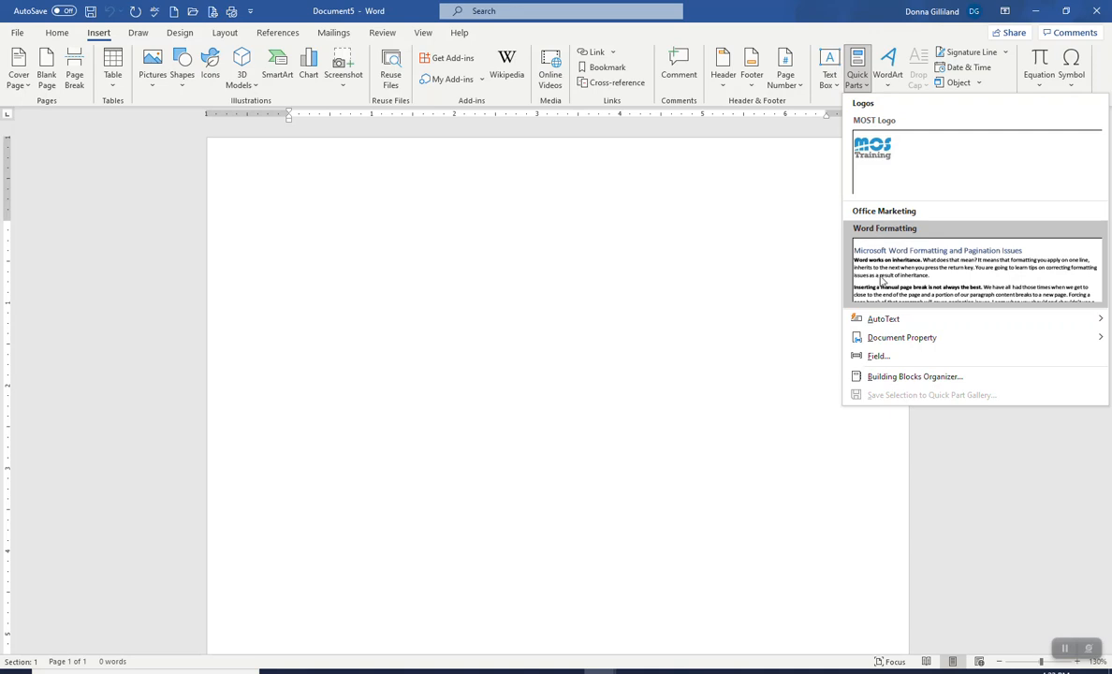
click(878, 236)
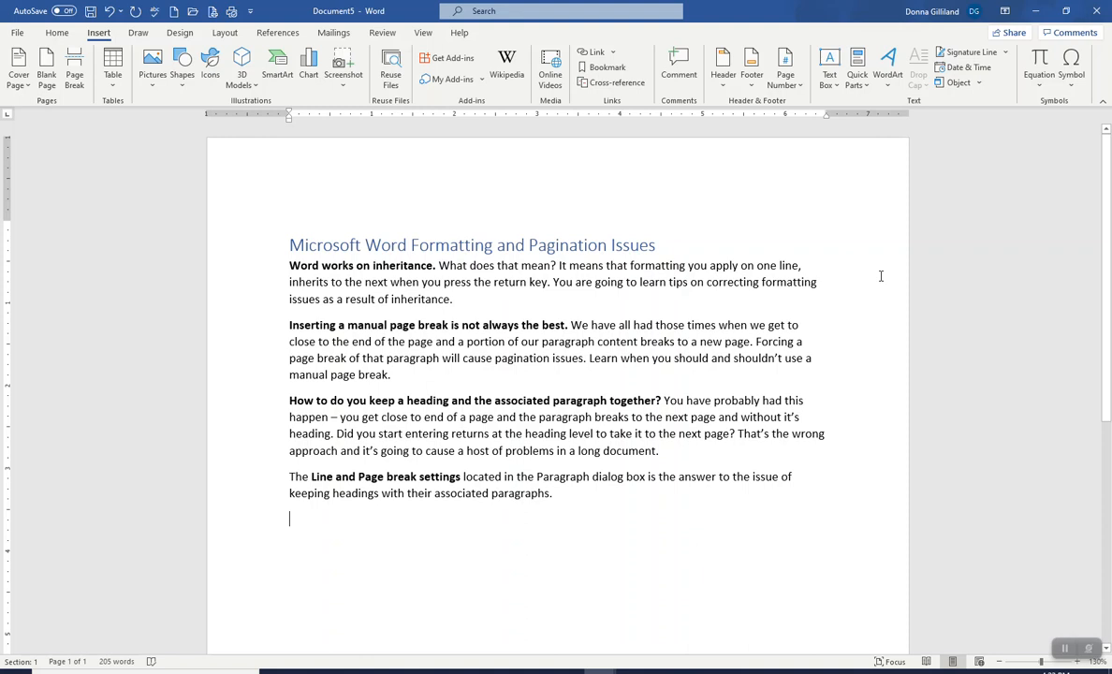
Step: Delete the final paragraph about Line and Page break settings from the inserted text
click(267, 480)
click(558, 496)
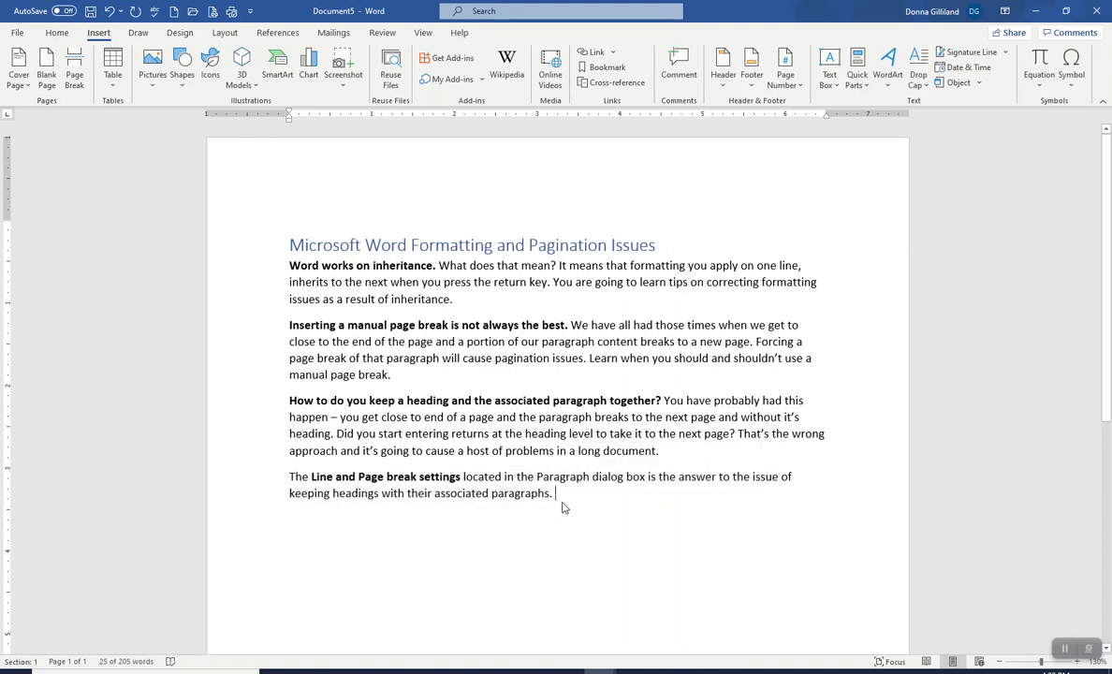
double_click(280, 474)
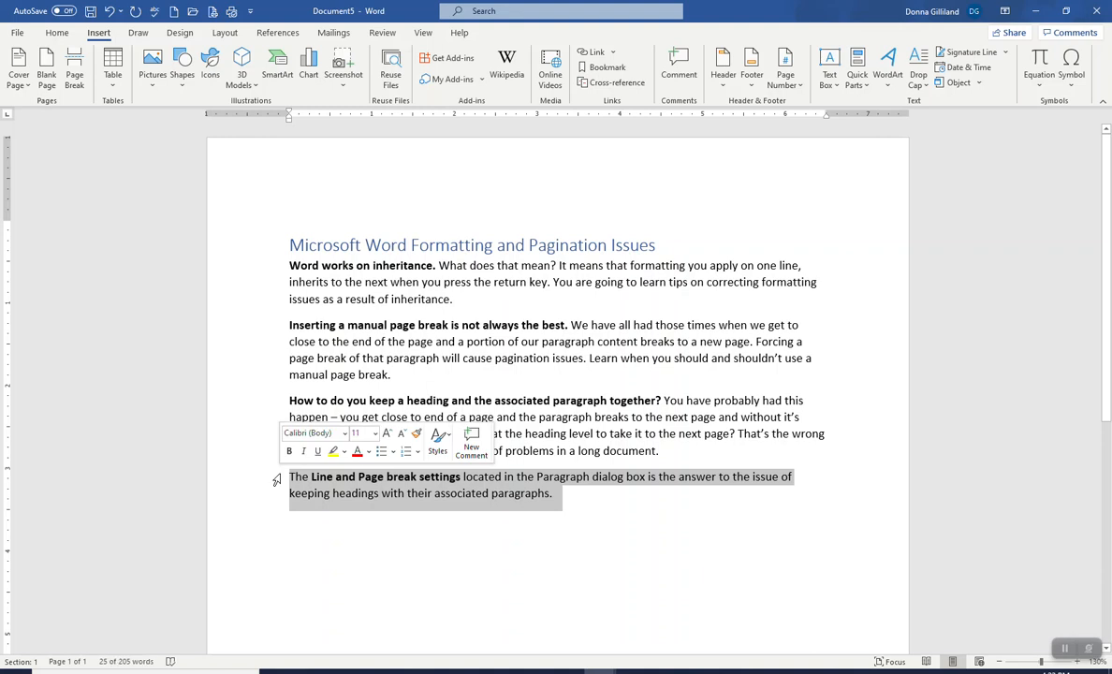
key(Delete)
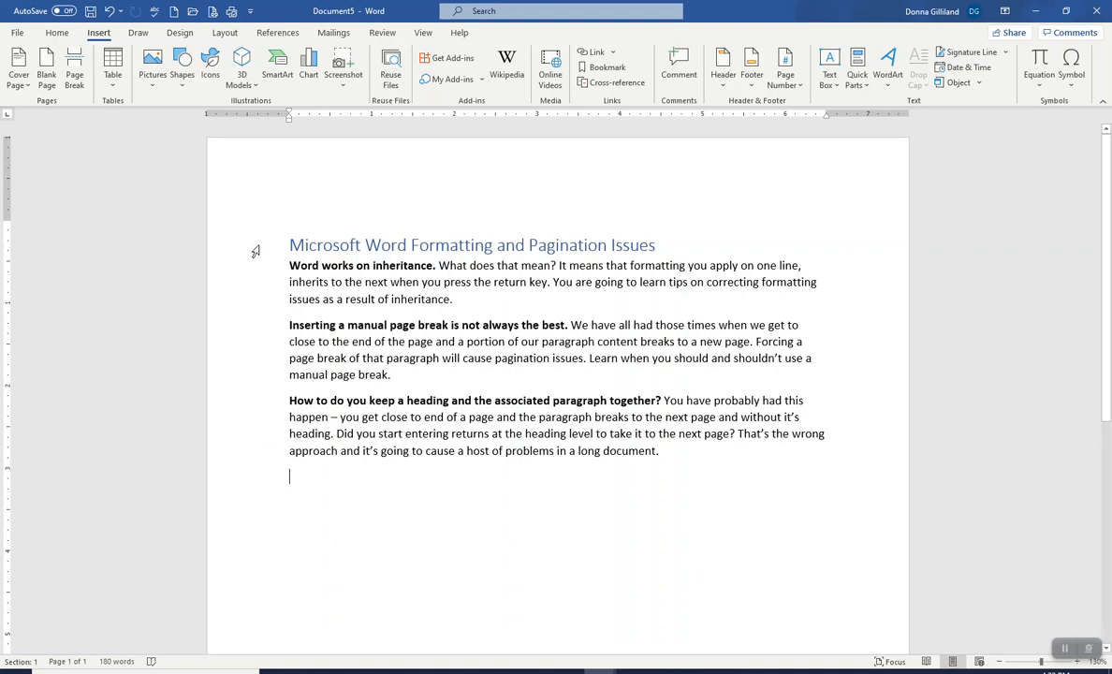
drag(254, 251, 273, 481)
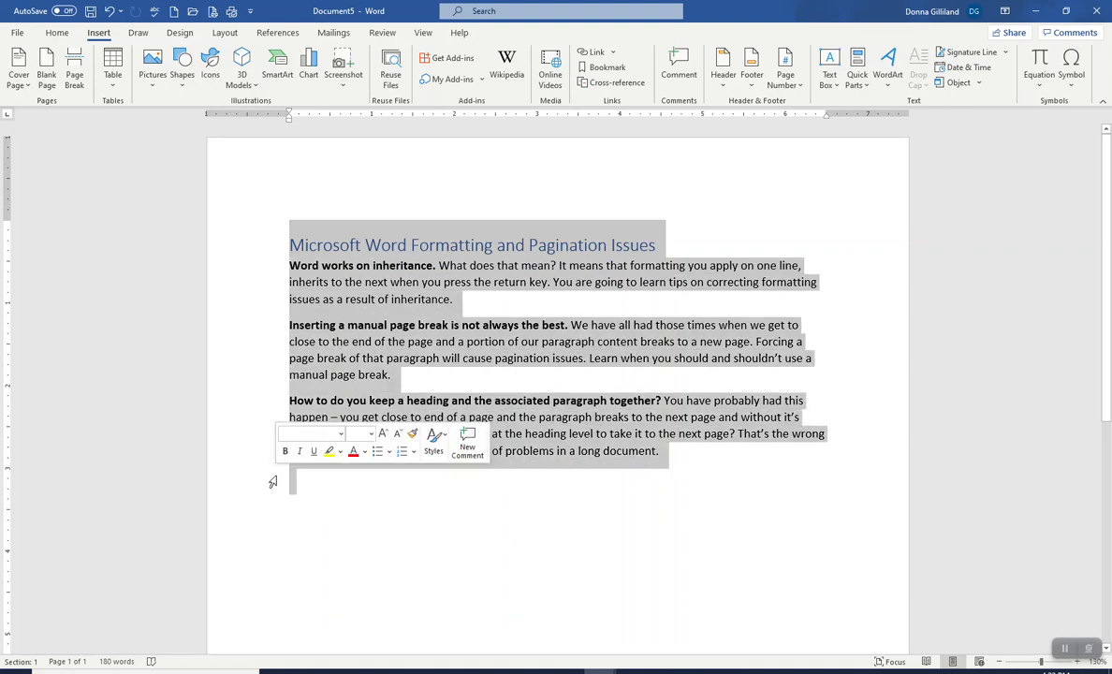
click(859, 83)
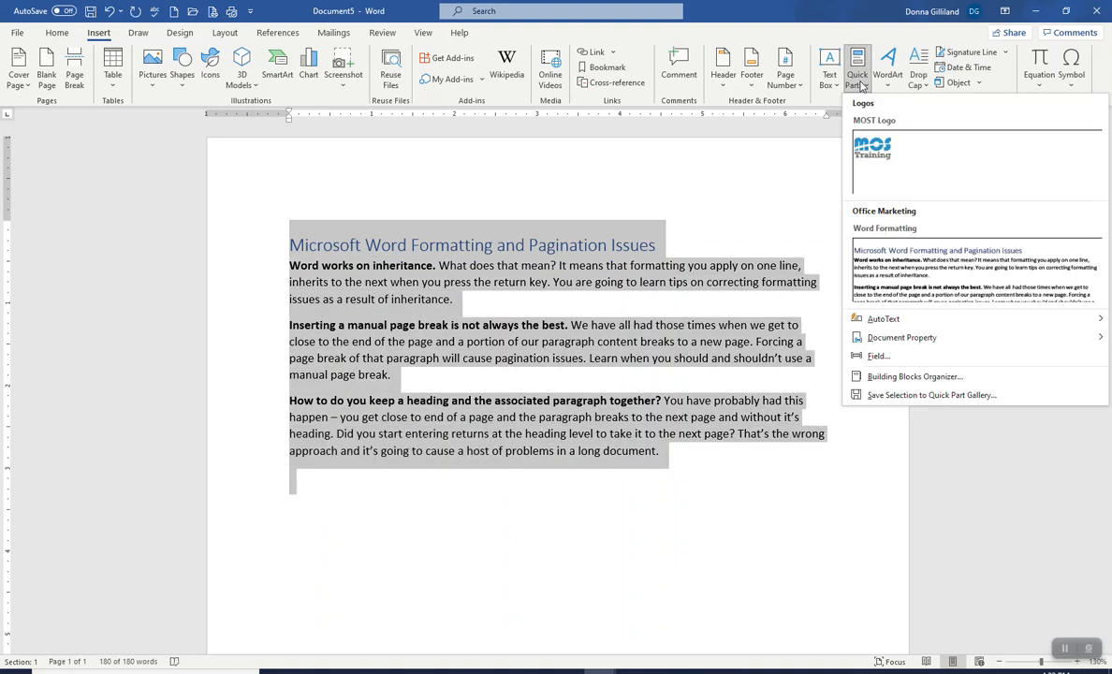
click(913, 395)
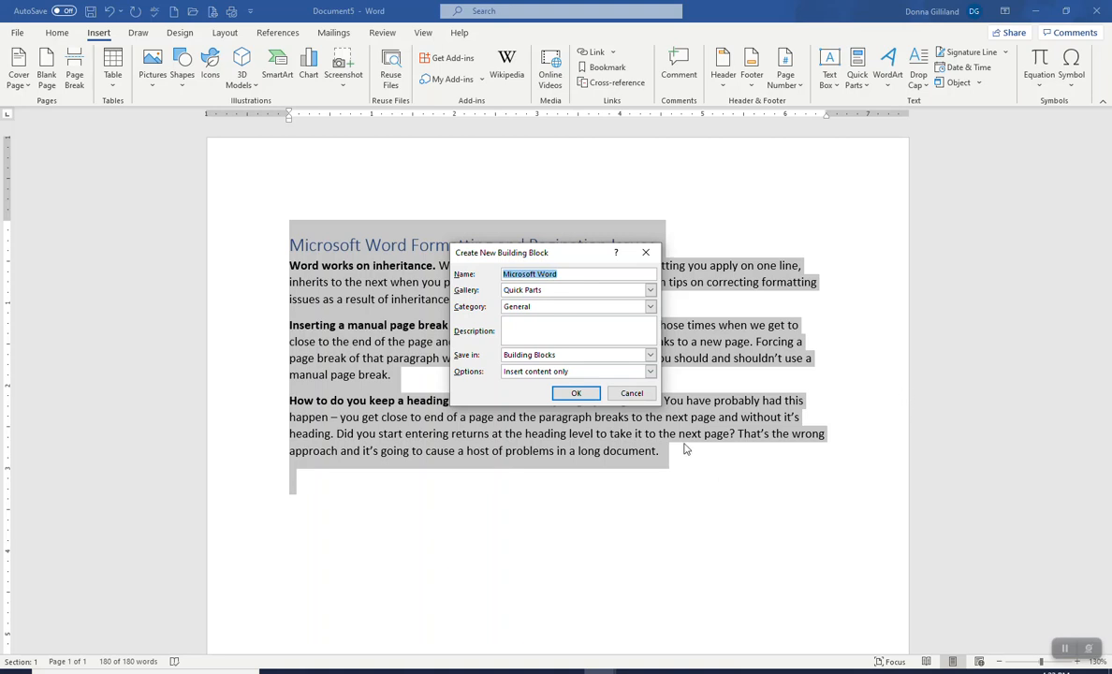
click(633, 393)
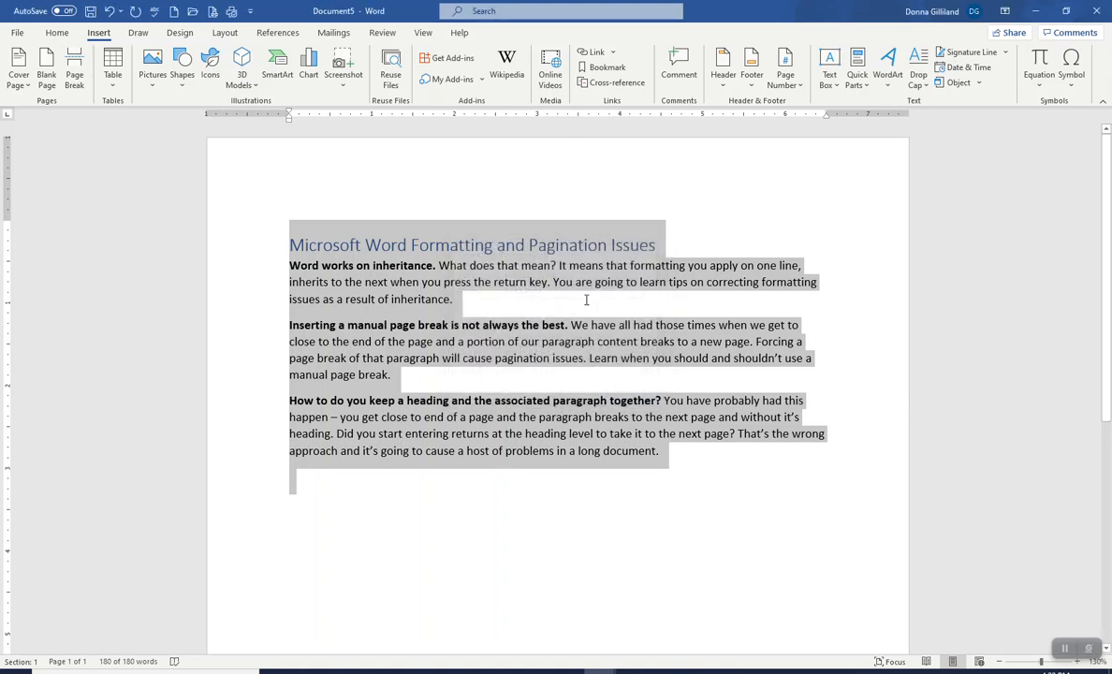
click(586, 300)
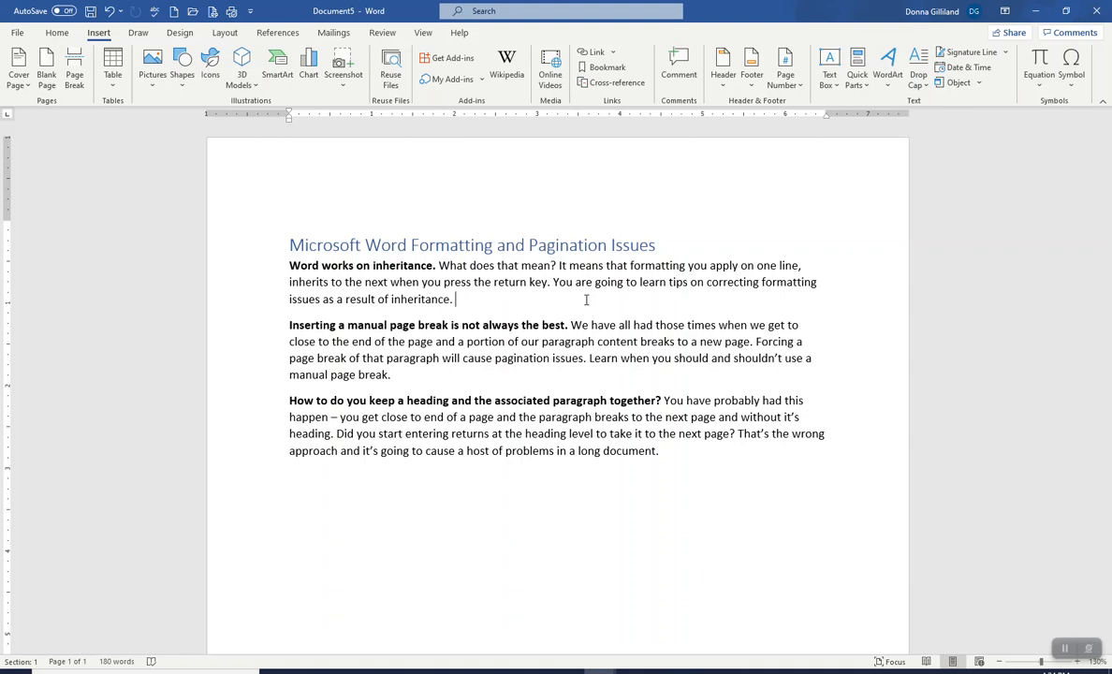
click(857, 82)
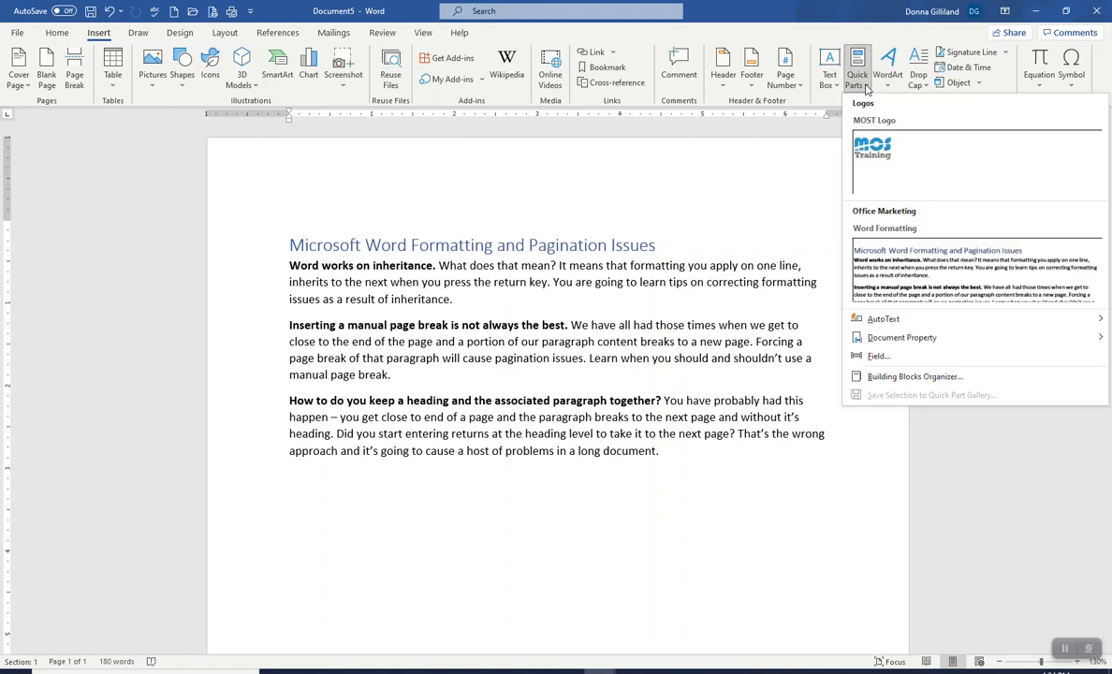
click(687, 169)
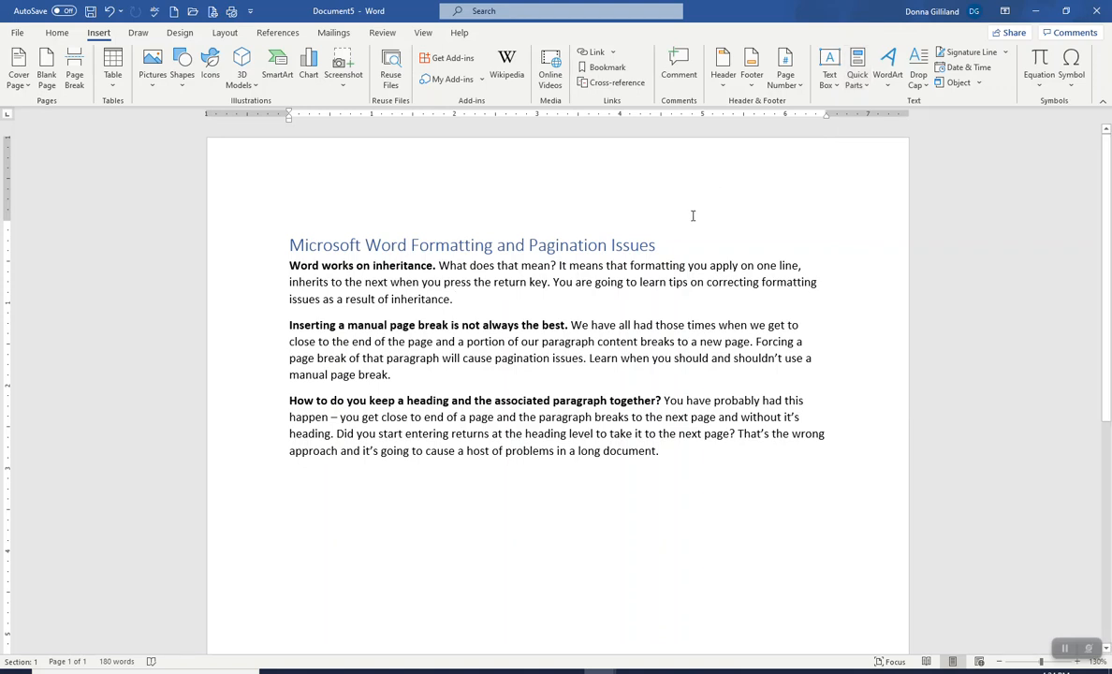
scroll(412, 457, down, 10)
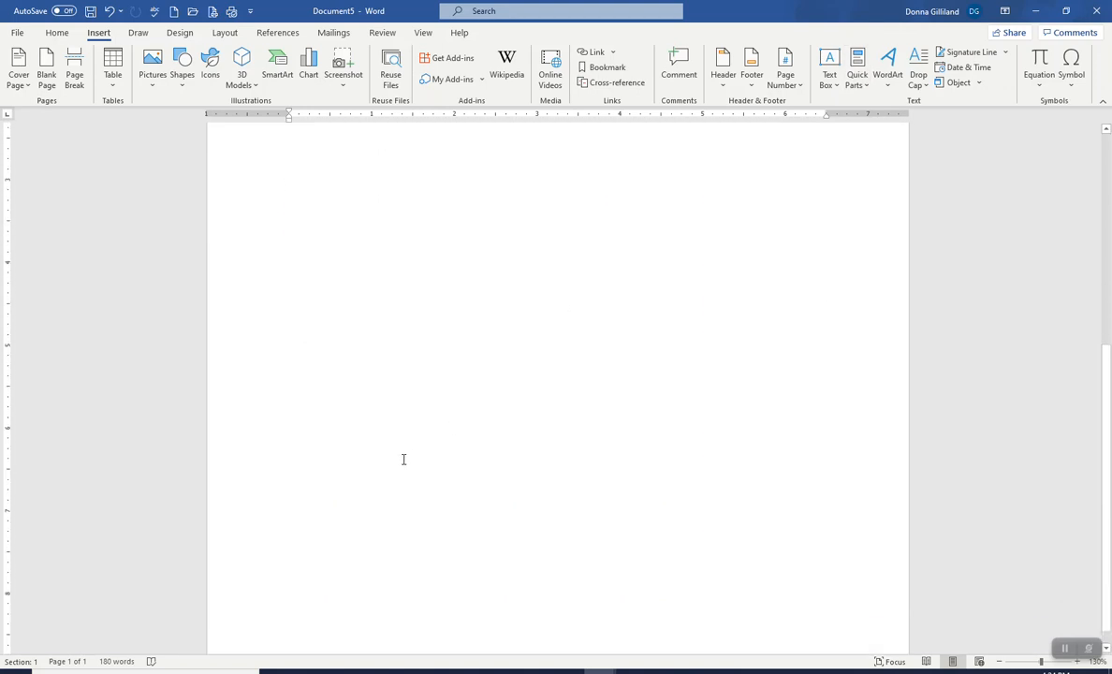
scroll(402, 459, up, 10)
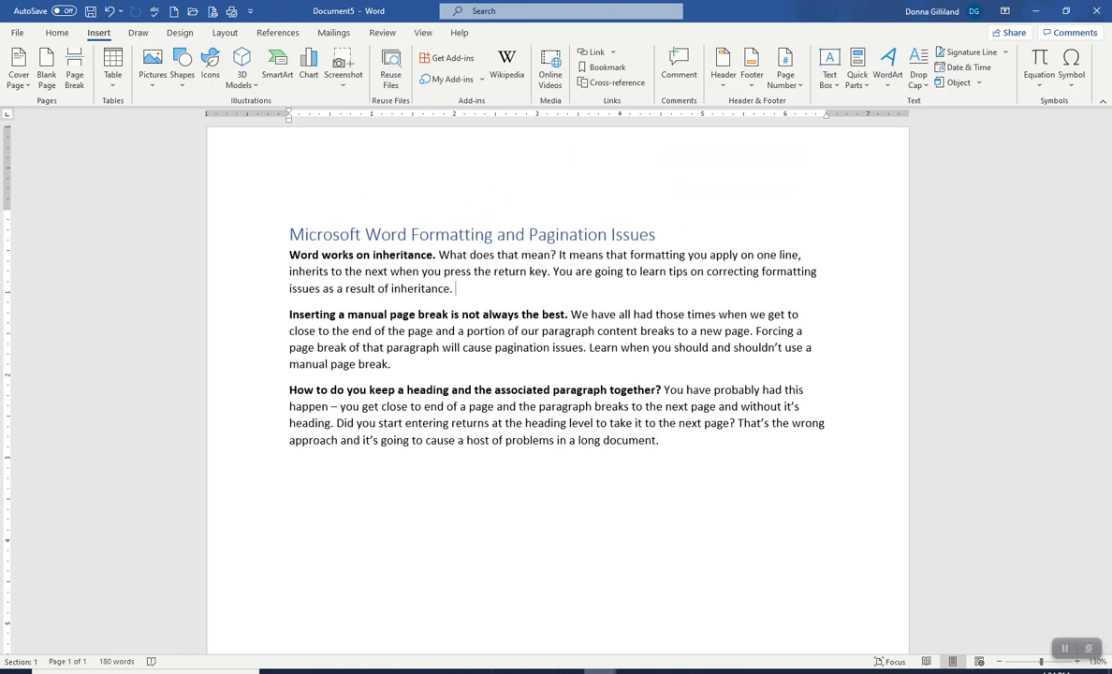
Step: Switch to the training document, open the first page's footer for editing and select the whole footer line
mouse_move(604, 668)
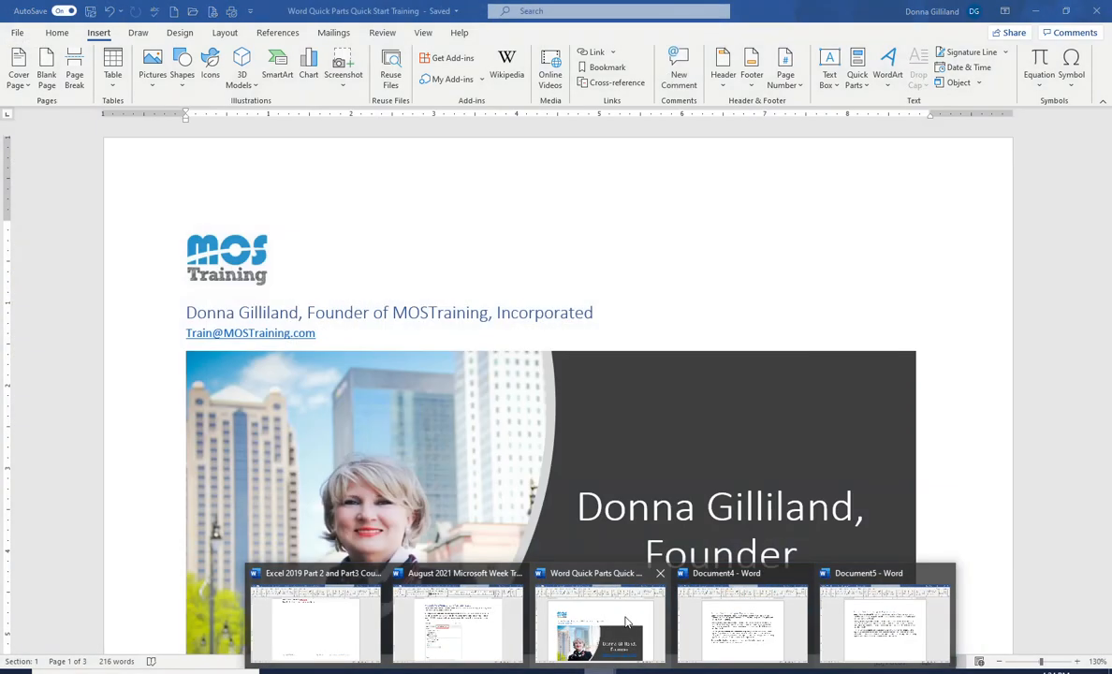
click(628, 622)
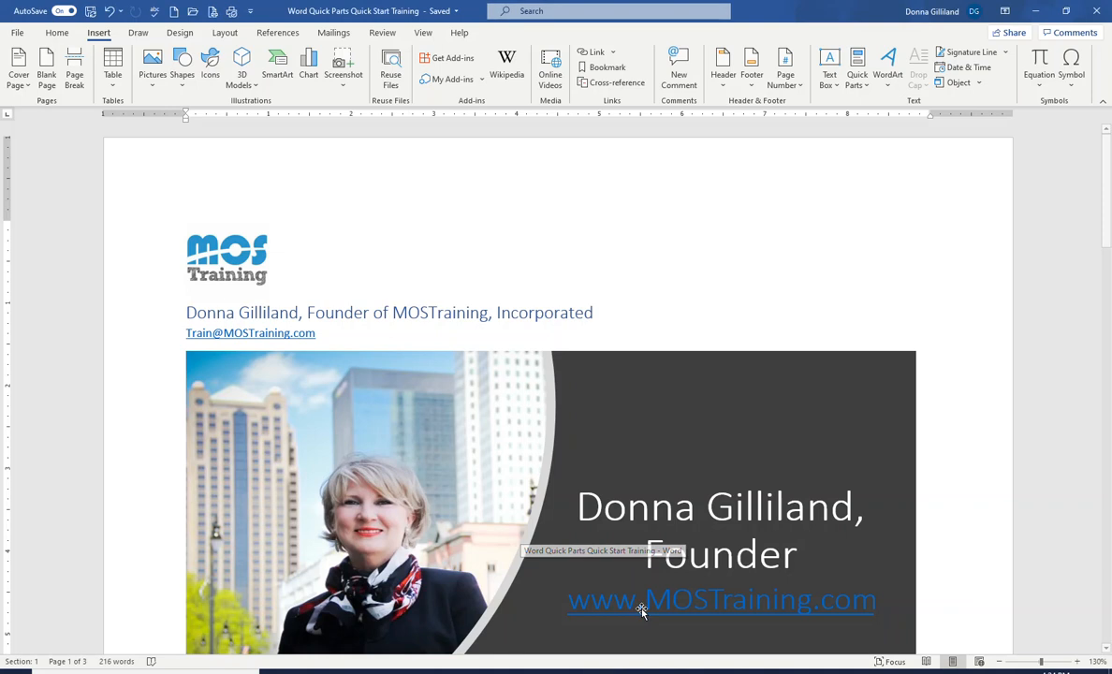
scroll(319, 389, down, 2)
scroll(319, 389, down, 5)
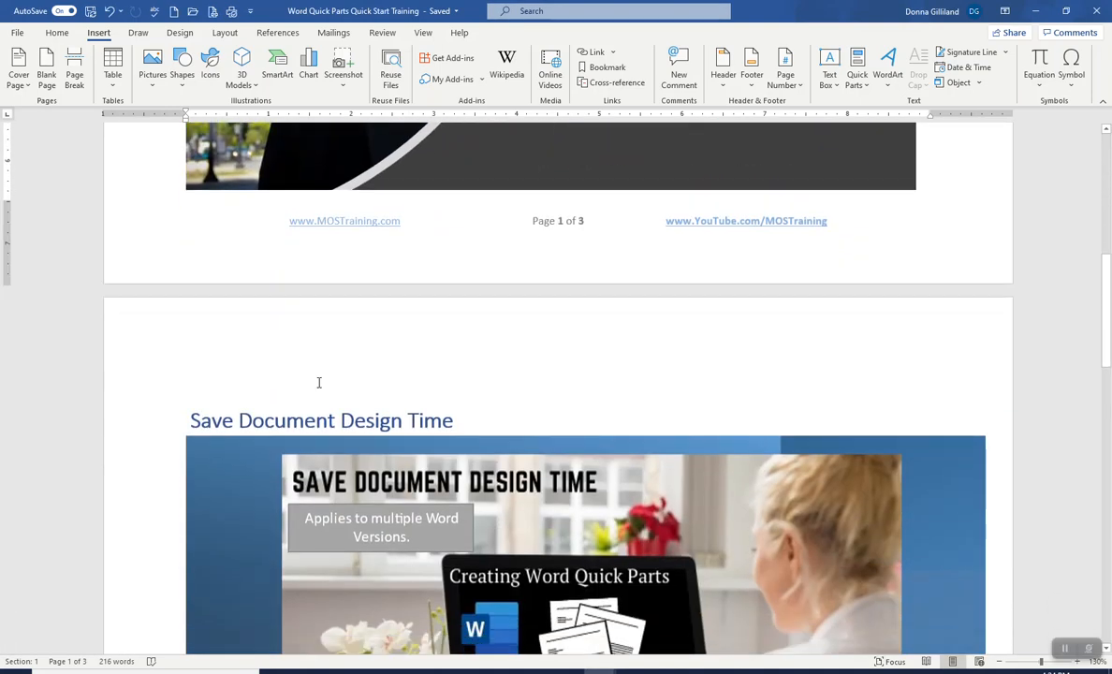
scroll(319, 382, up, 3)
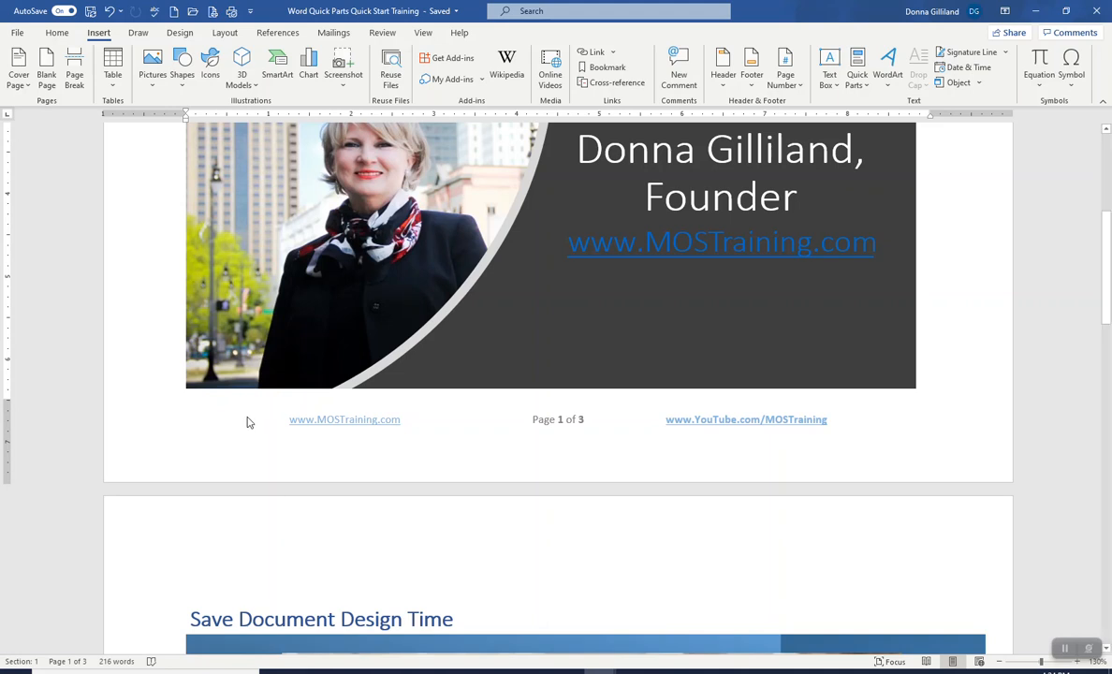
double_click(253, 421)
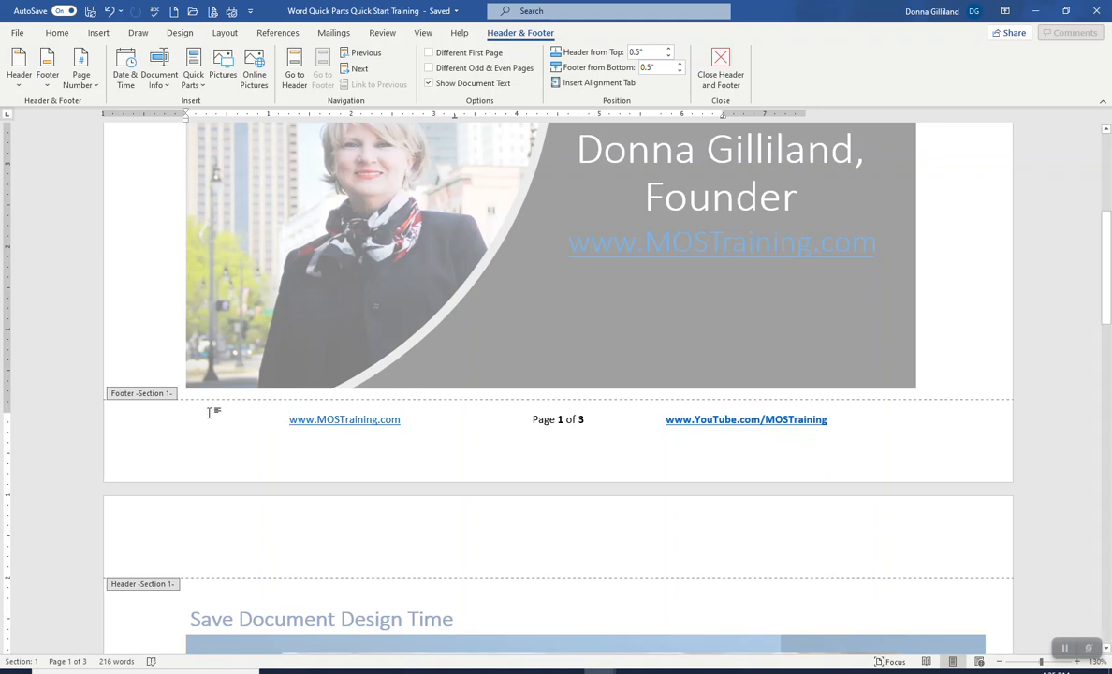
triple_click(216, 419)
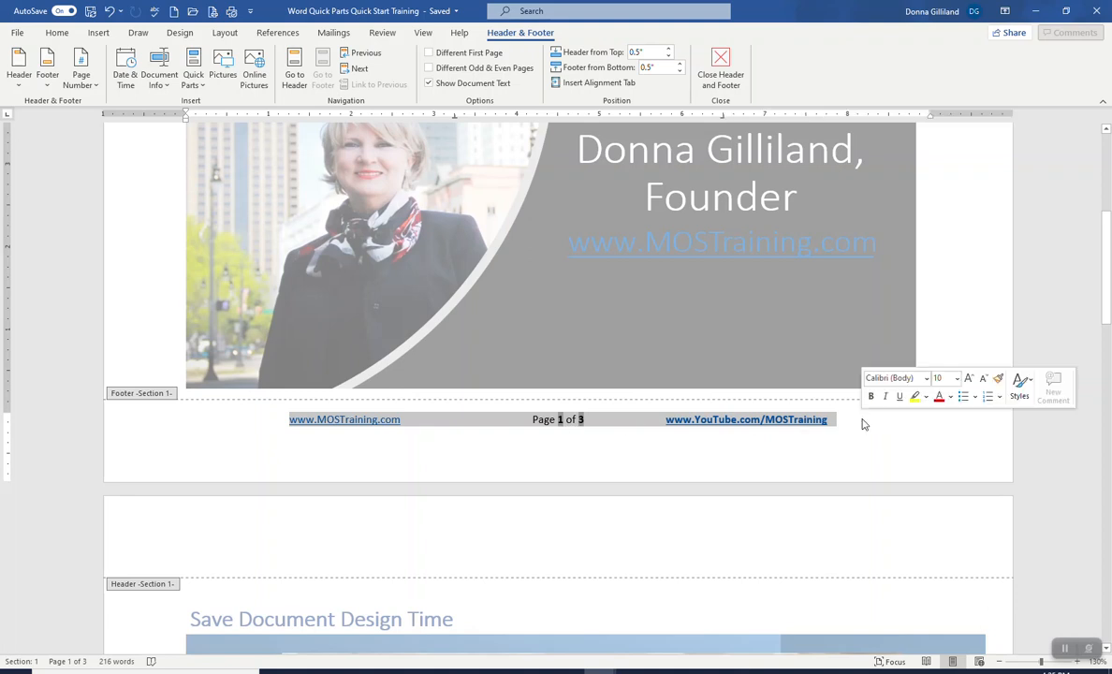
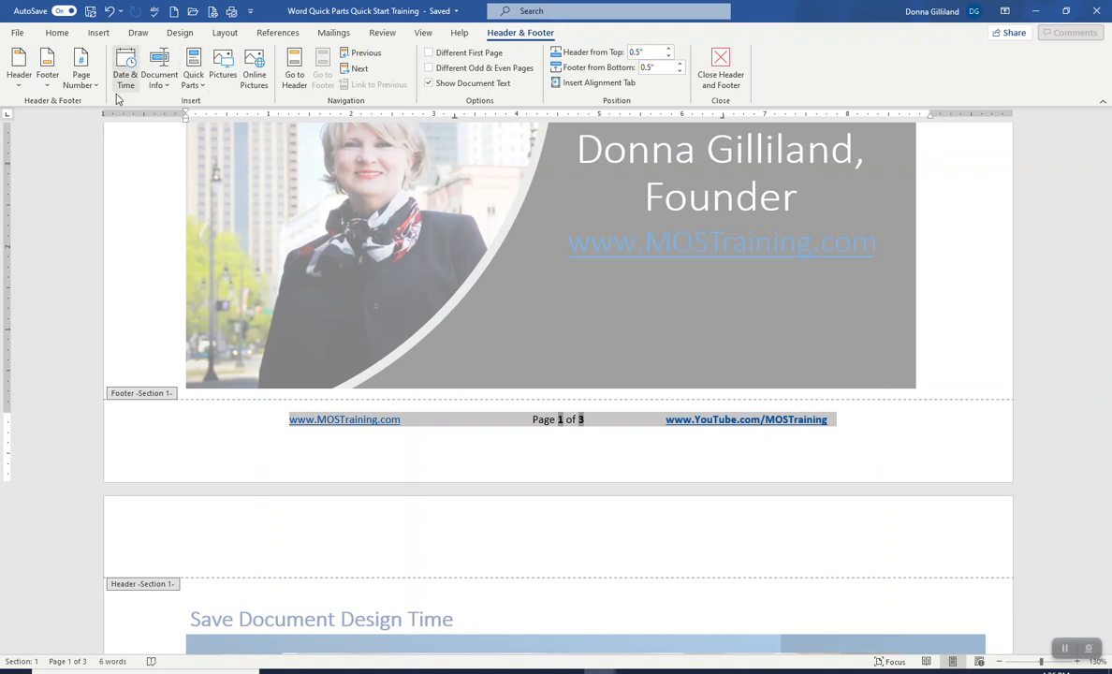
Step: Save the selected footer to the Footer gallery as a building block named MOST Custom Footer in the Footers gallery
click(47, 87)
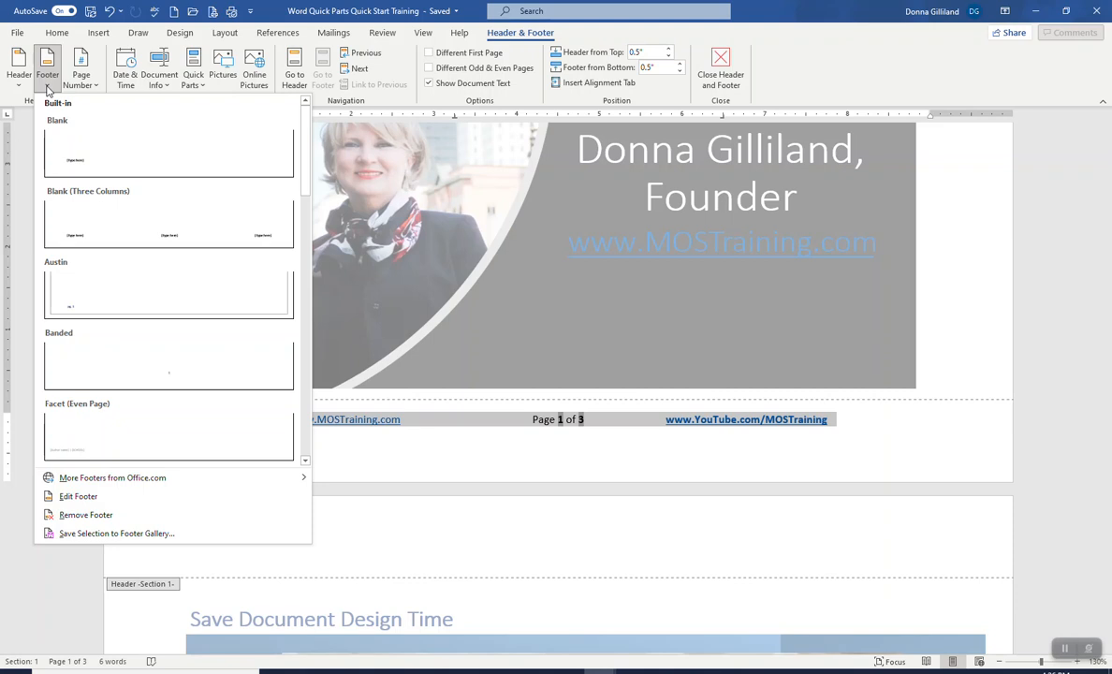
click(68, 534)
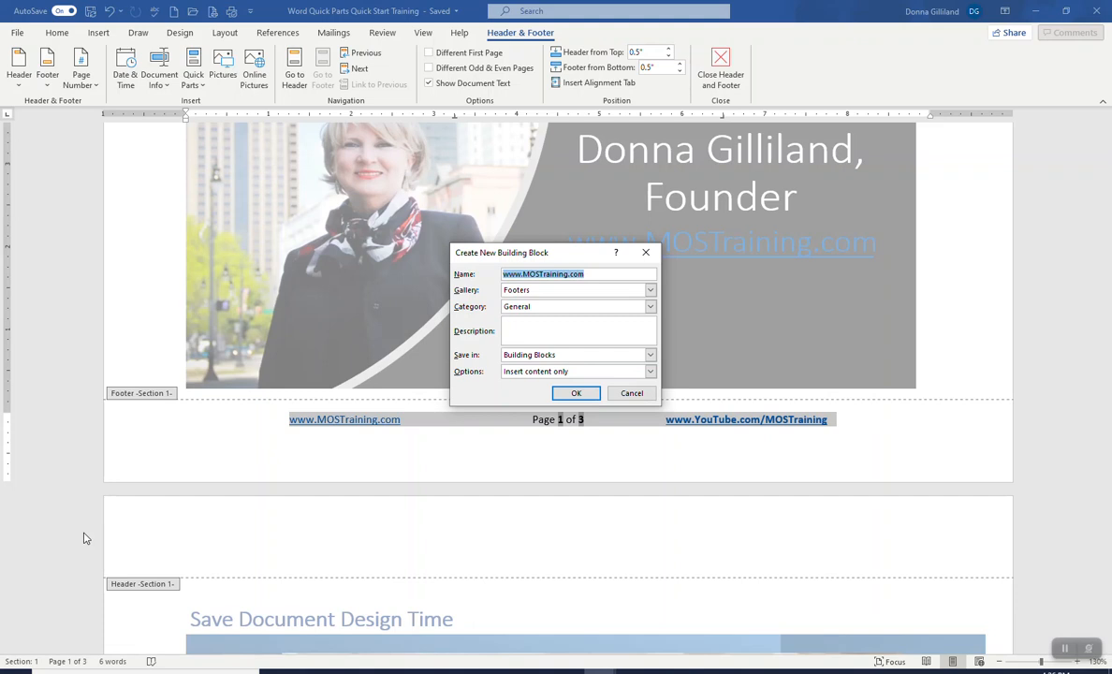
text(MOST Custom Footer)
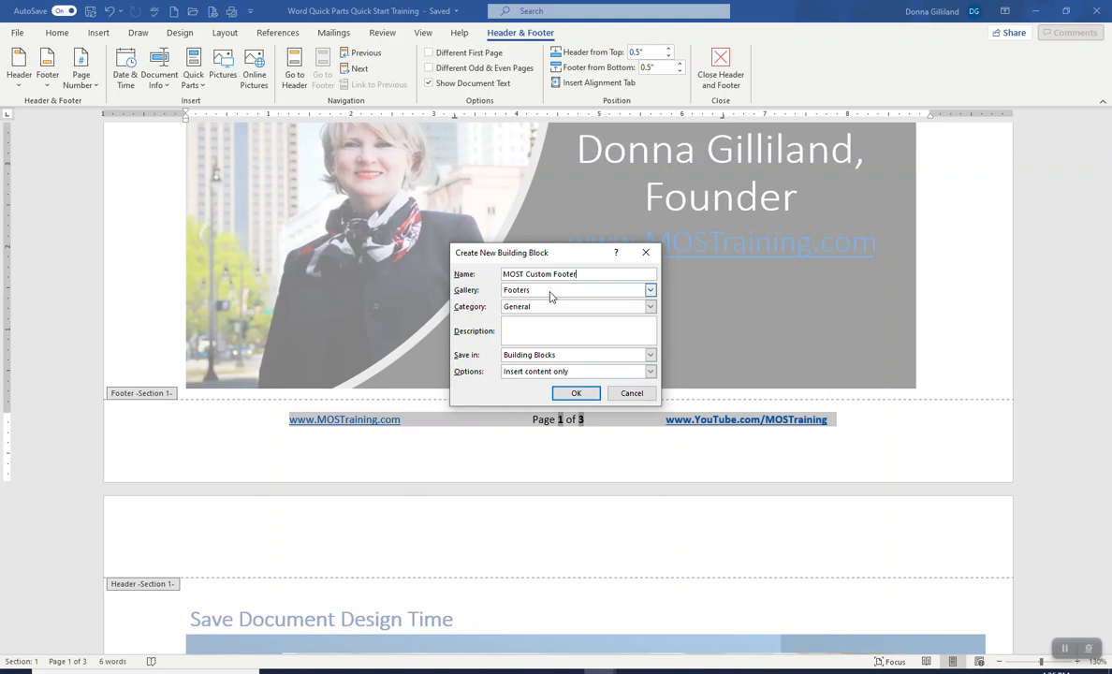
click(650, 291)
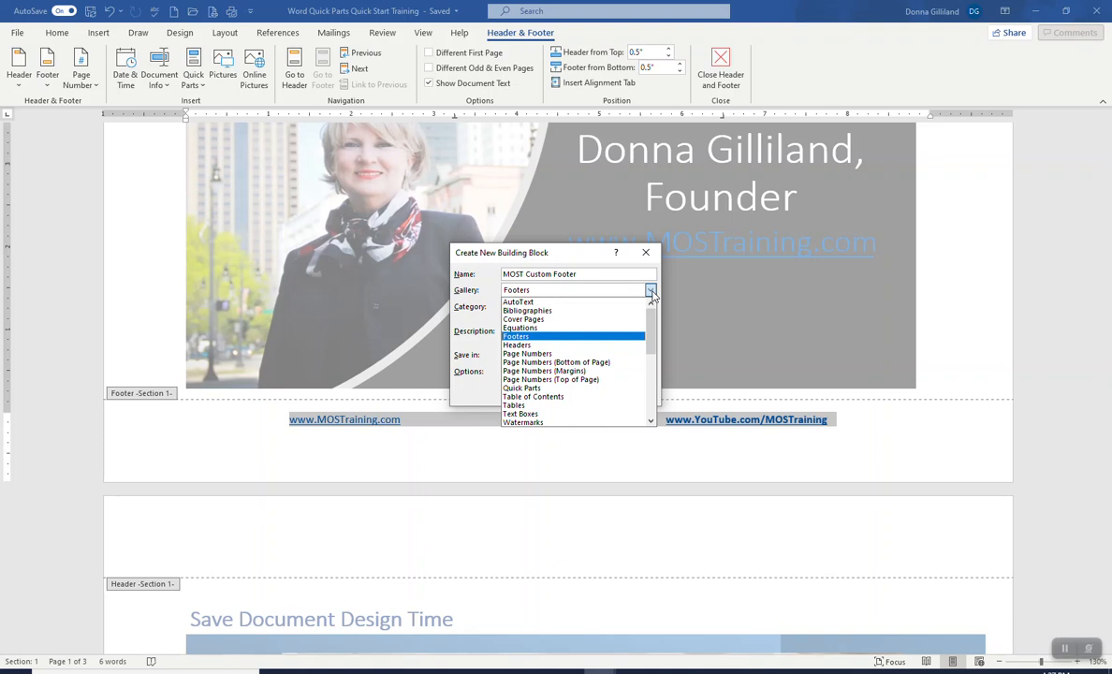
click(556, 337)
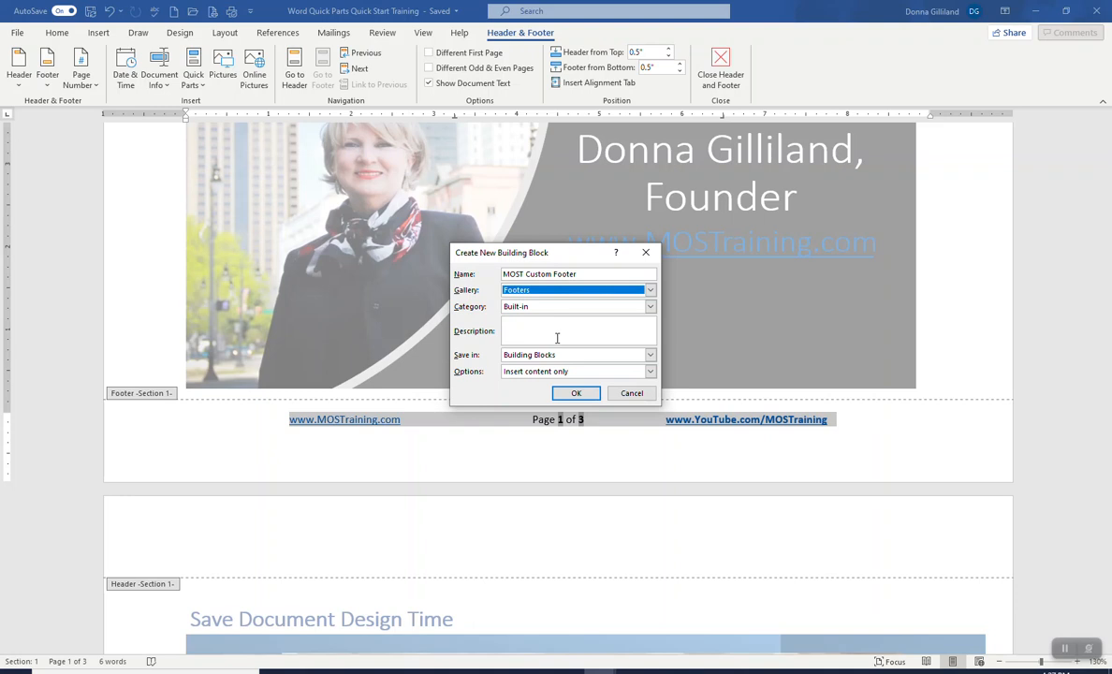
Step: Create a new building block category named MOST Footers for the footer and finish saving the building block
click(650, 307)
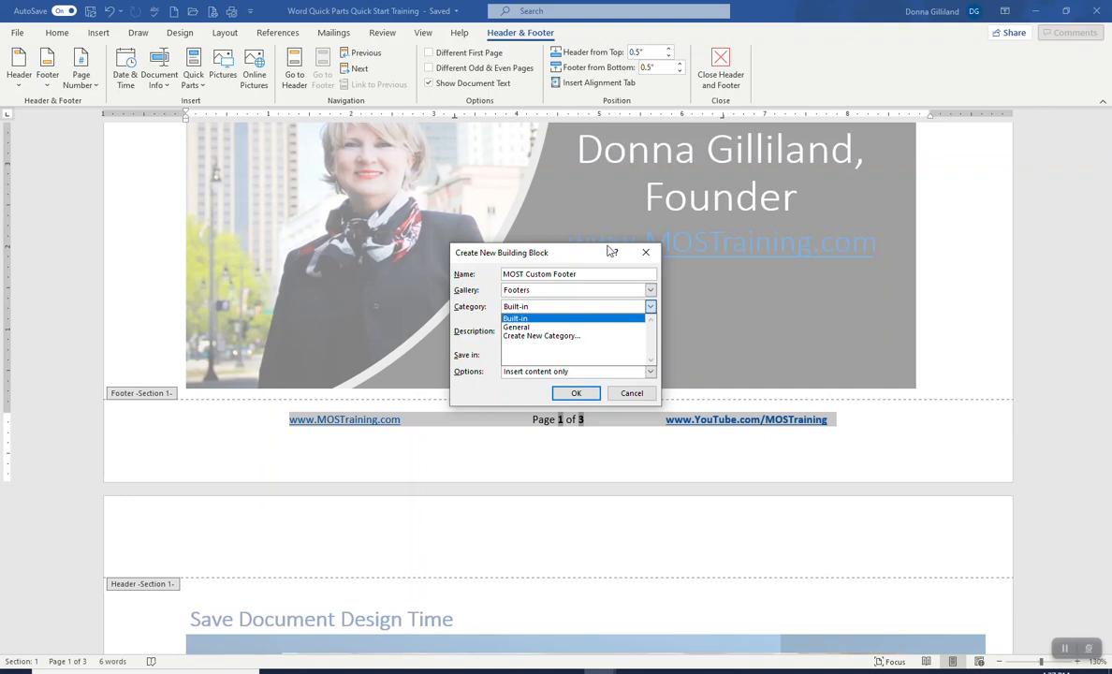
click(530, 337)
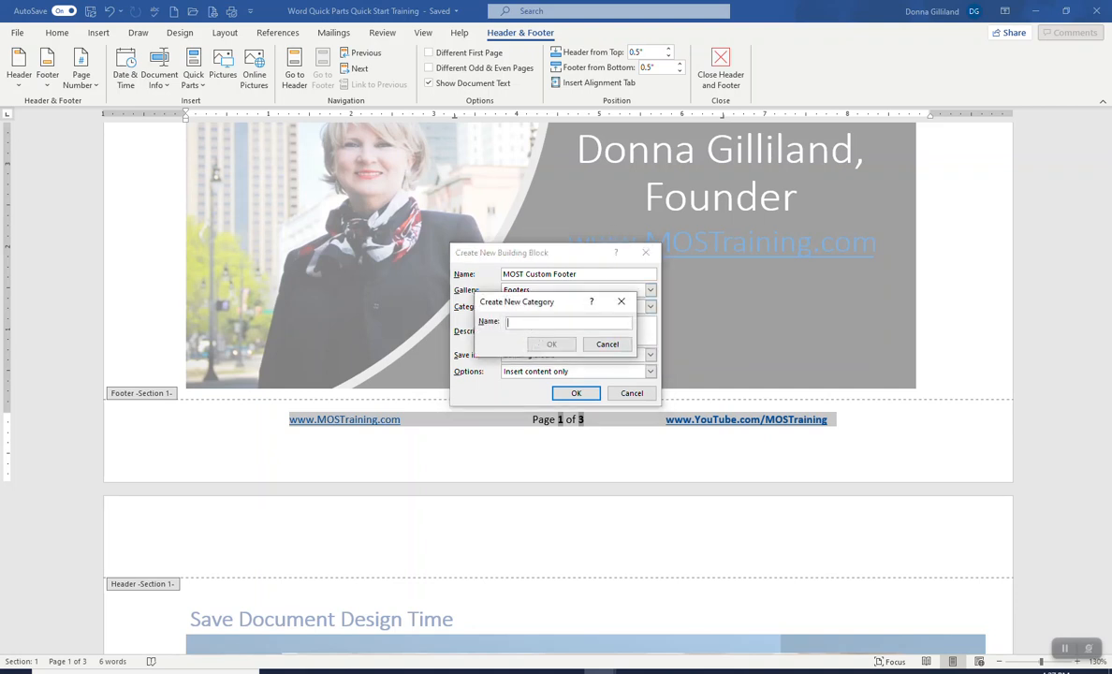
text(MOST Footers)
click(552, 343)
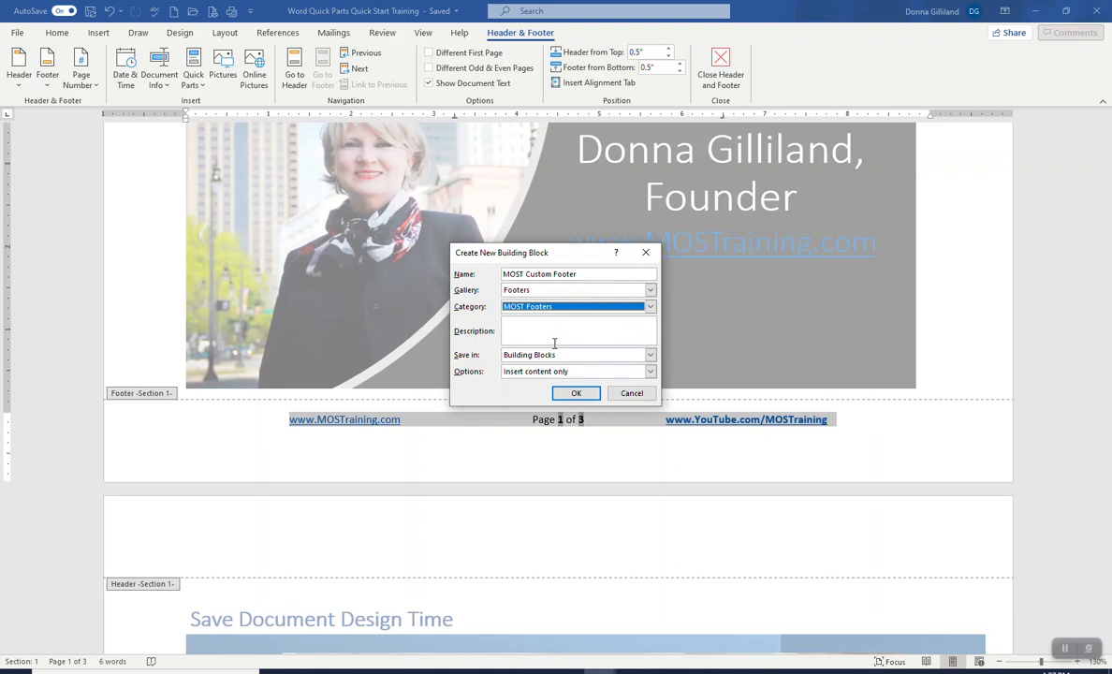
click(555, 331)
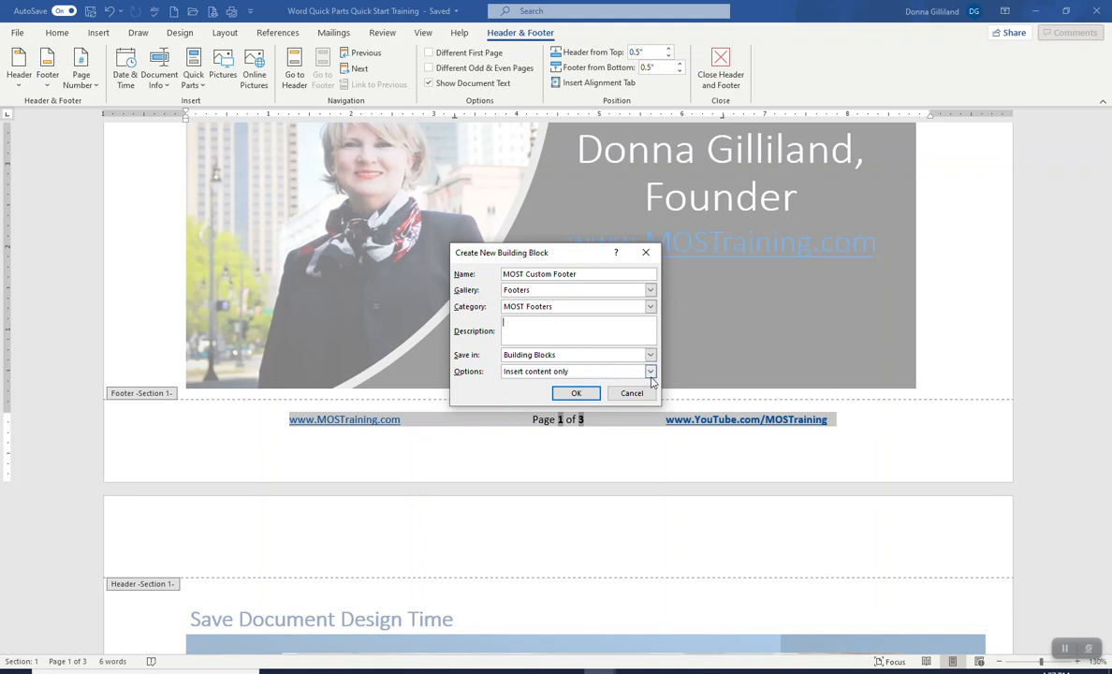
click(576, 392)
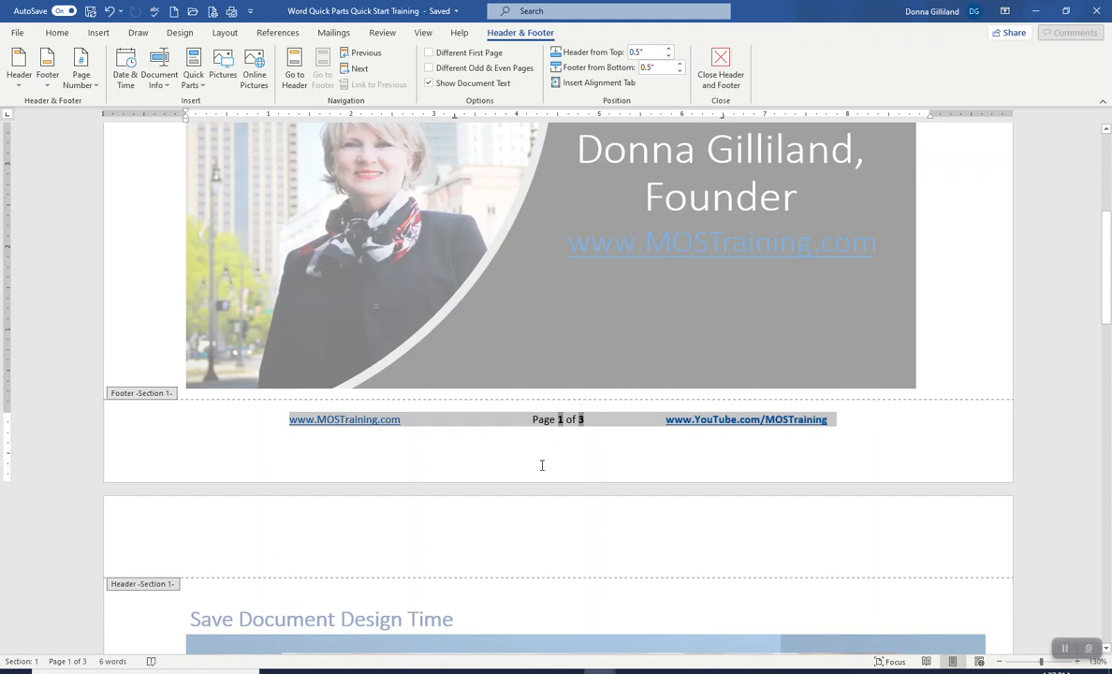
Step: Switch to the new document containing the Word formatting text
click(561, 434)
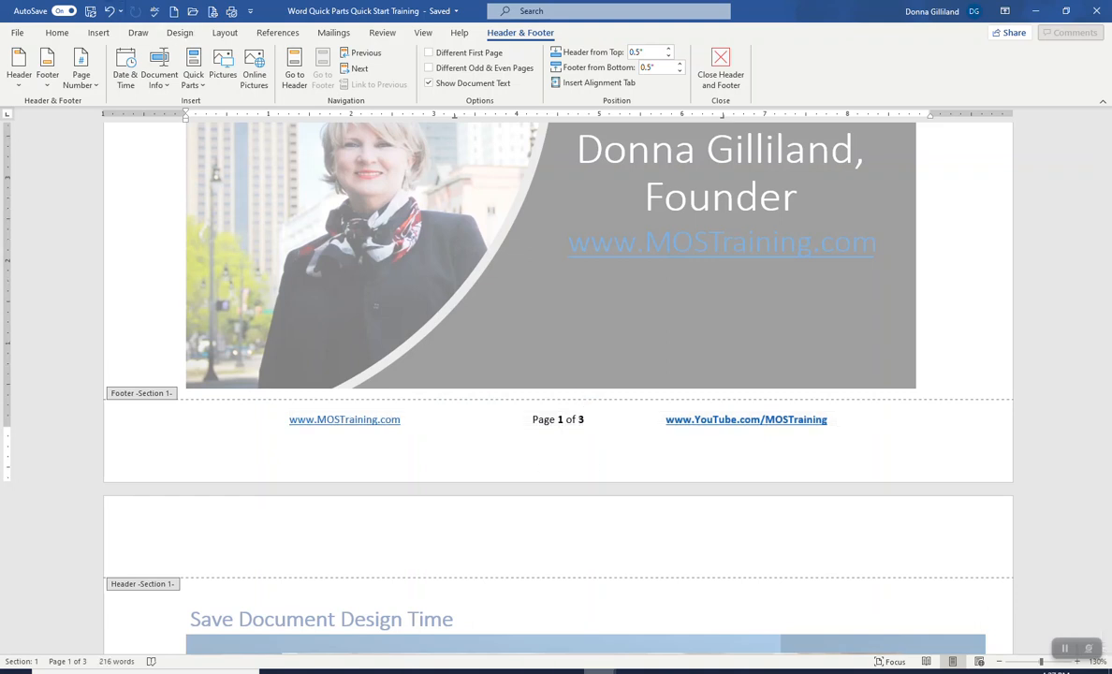
mouse_move(599, 668)
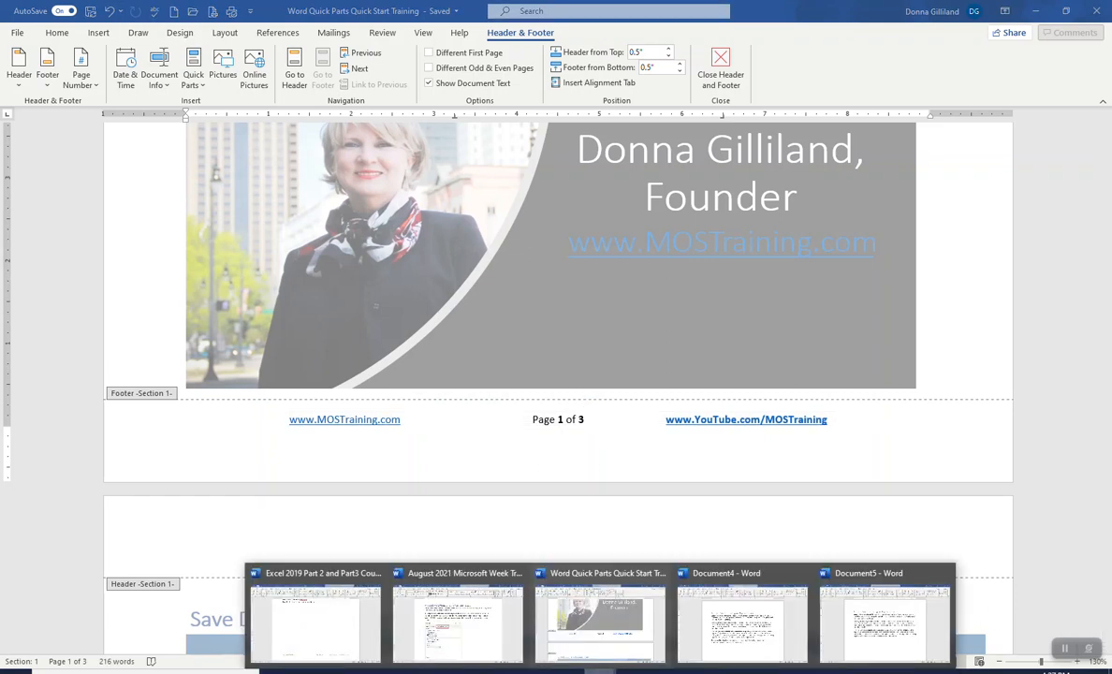
click(872, 646)
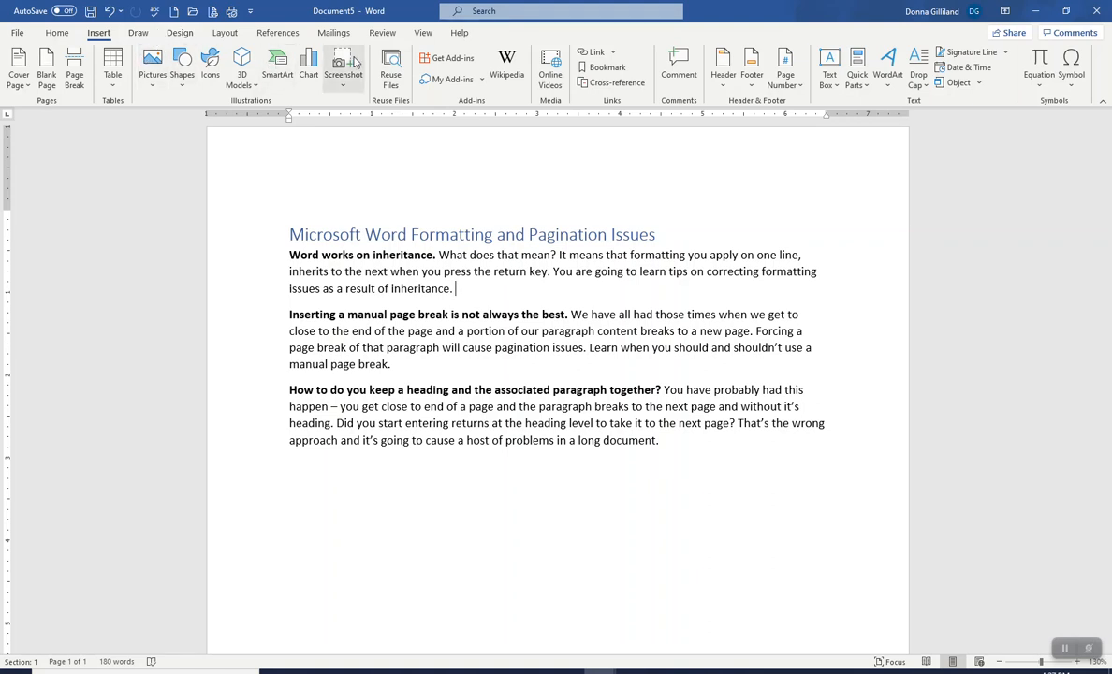
click(423, 34)
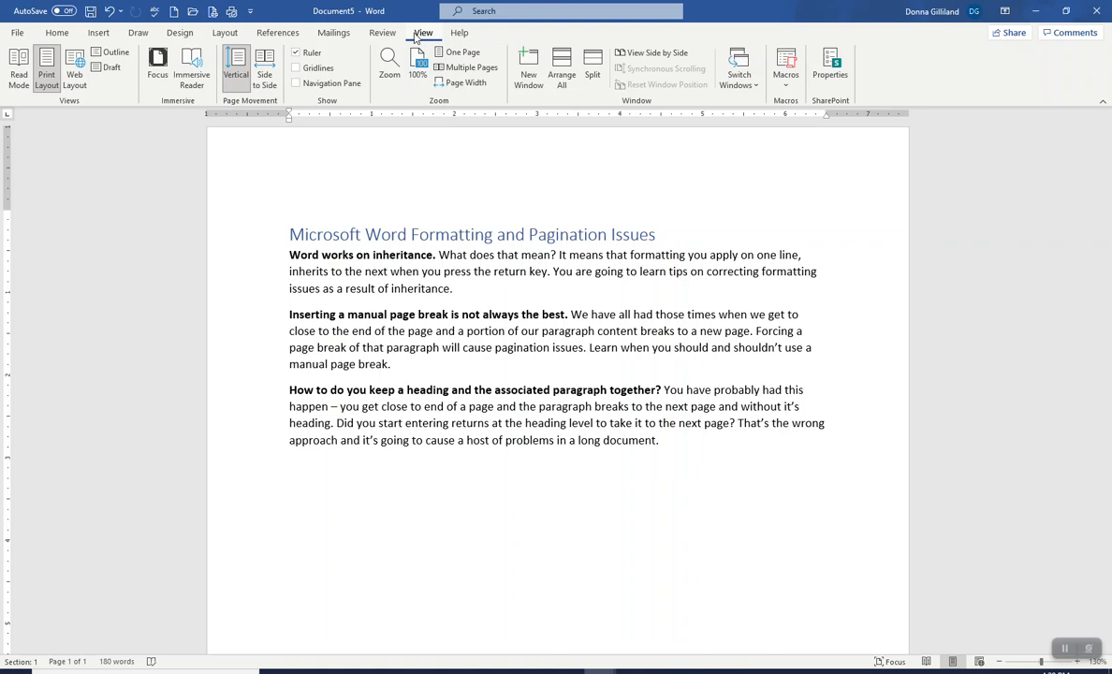
click(56, 33)
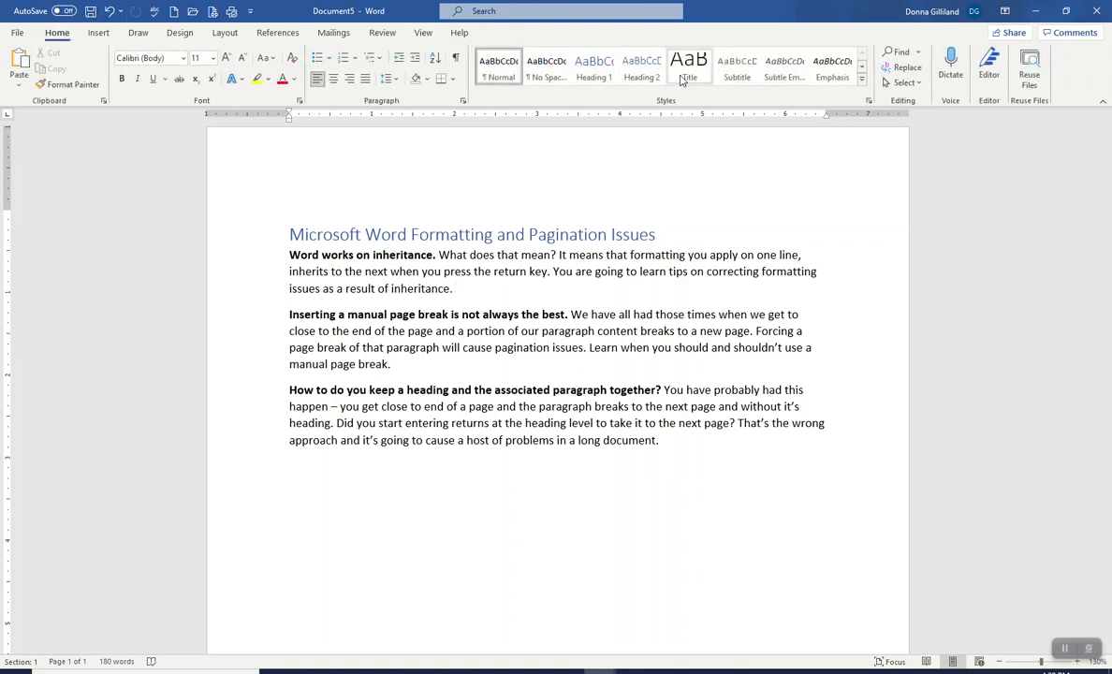
click(99, 33)
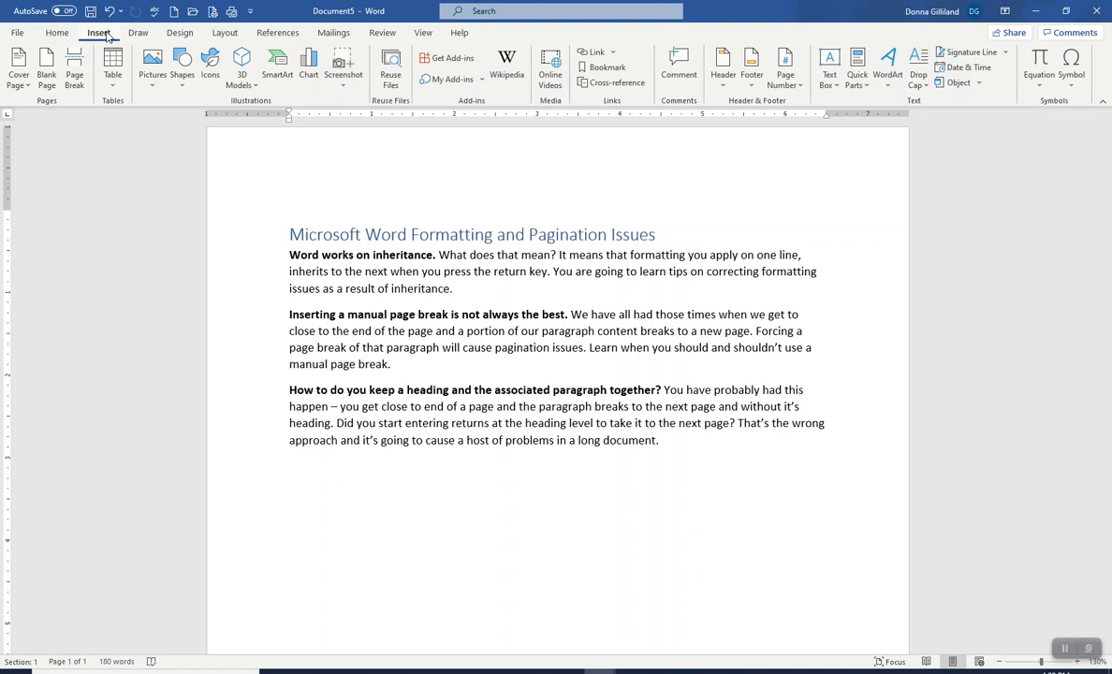
Step: Insert the MOST Custom Footer from the footer gallery into this document
click(755, 91)
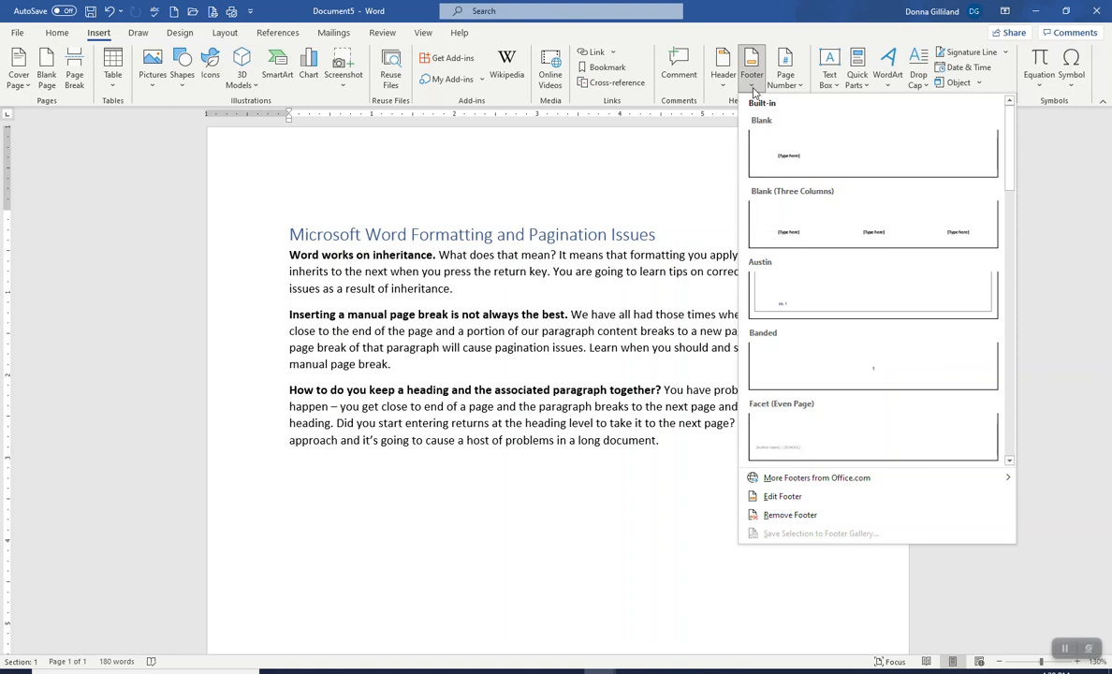
scroll(805, 197, down, 5)
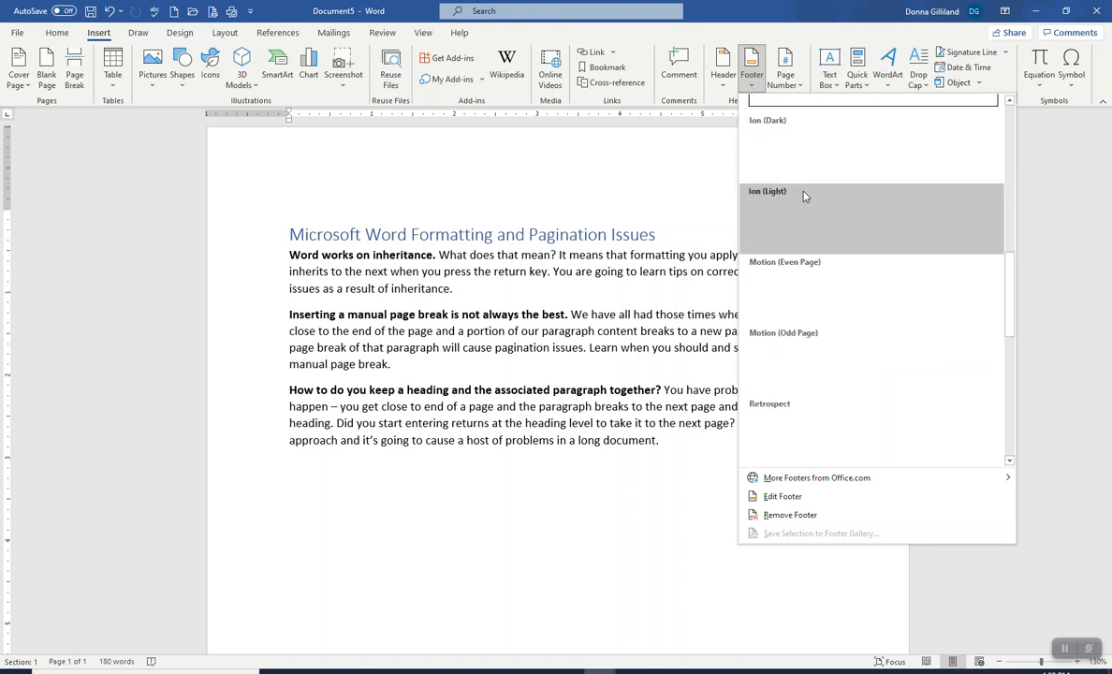
scroll(817, 238, down, 2)
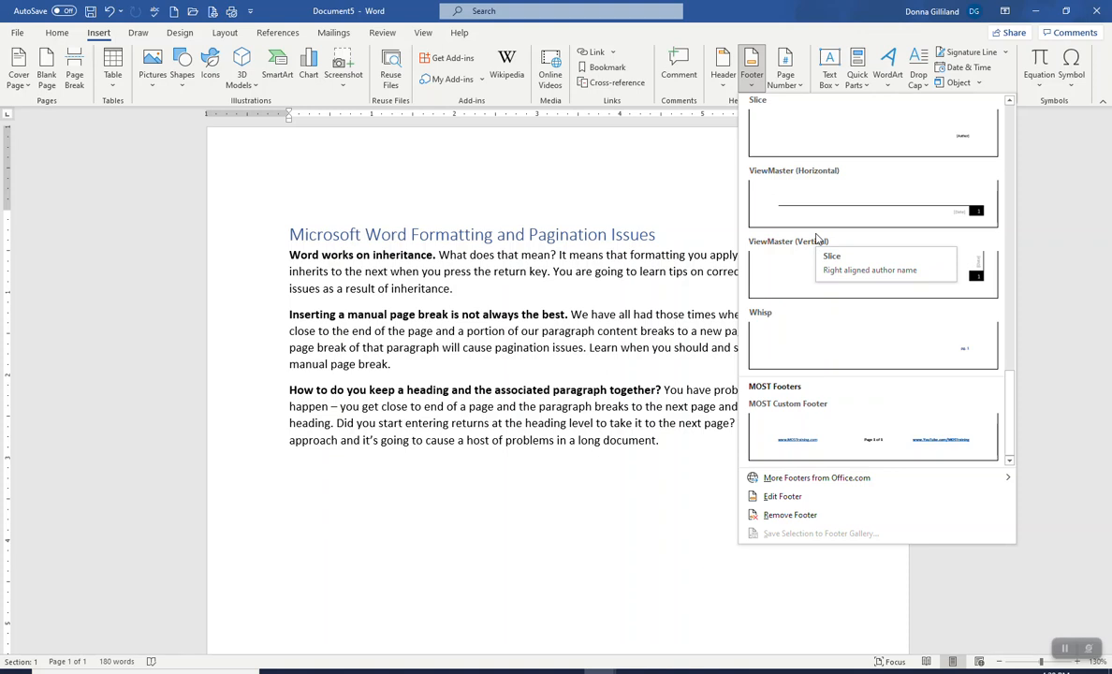
click(773, 410)
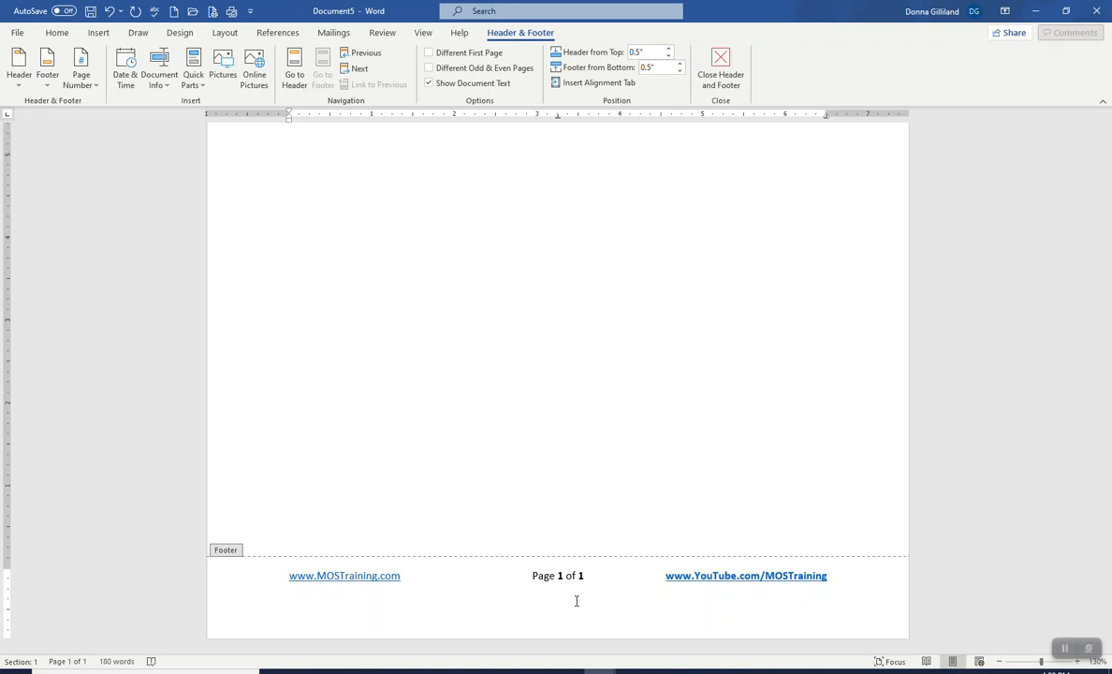
Step: Switch back to the Word Quick Parts Quick Start Training document
scroll(575, 601, up, 8)
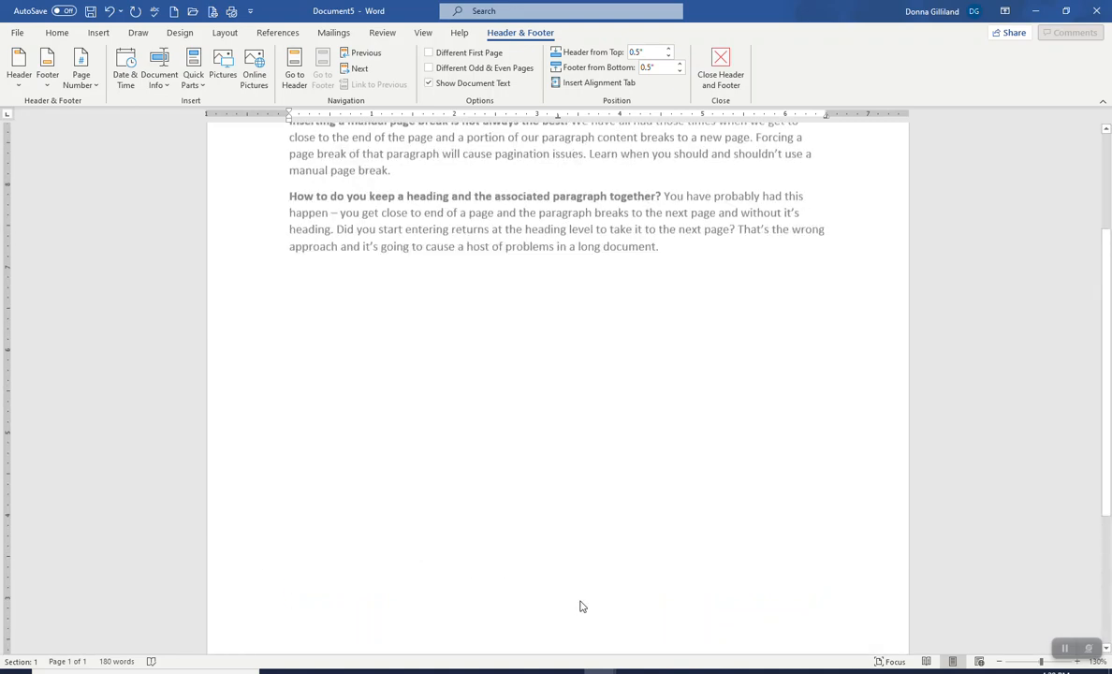
mouse_move(599, 671)
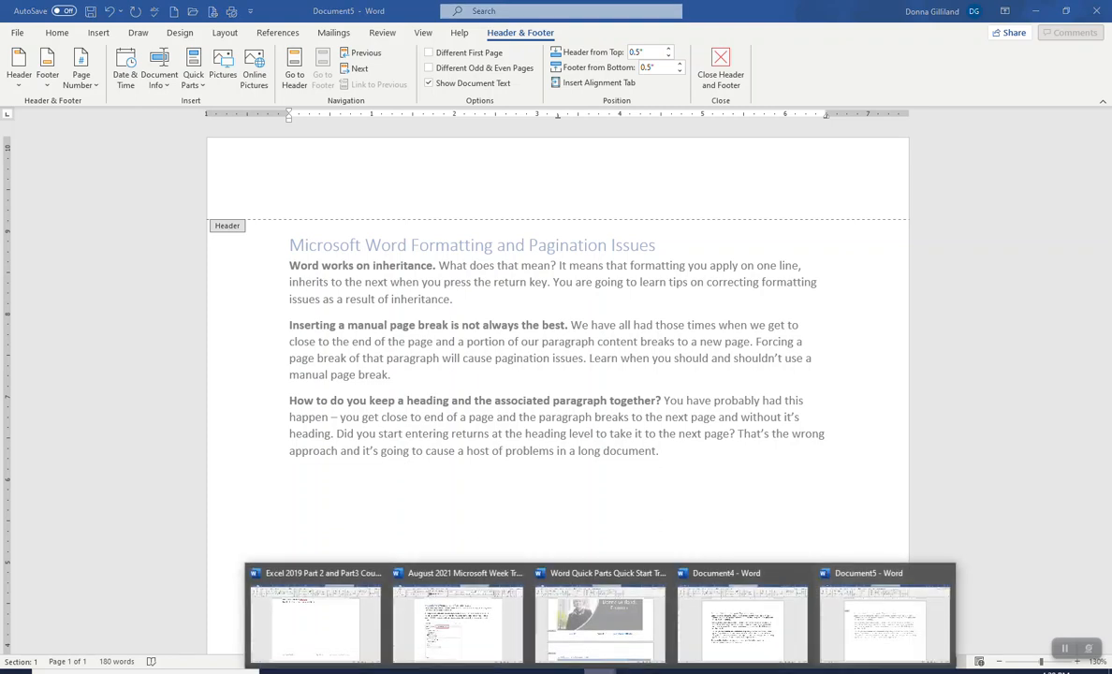
click(742, 623)
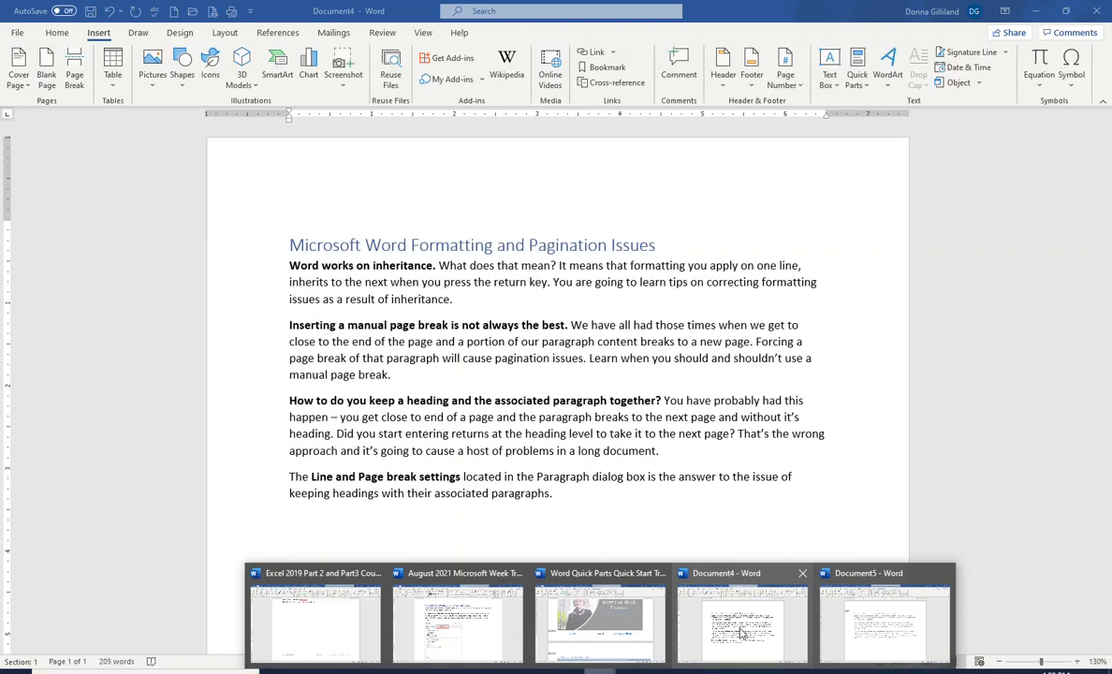
click(600, 622)
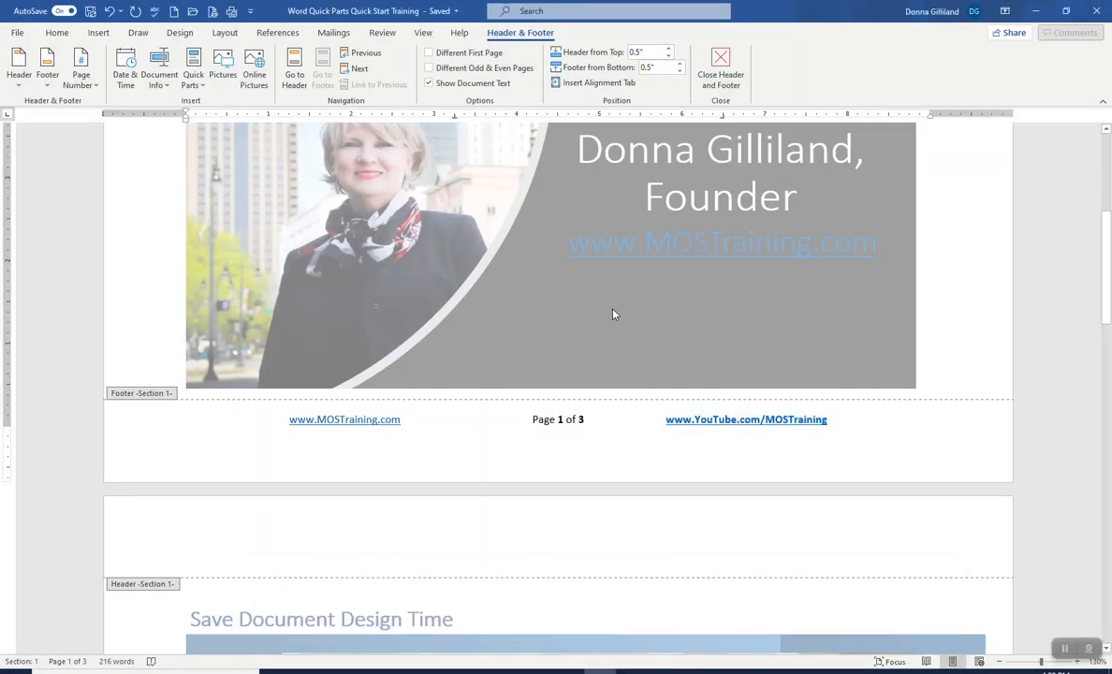
Step: Exit footer editing and return to the top of the training document's first page
scroll(613, 315, up, 3)
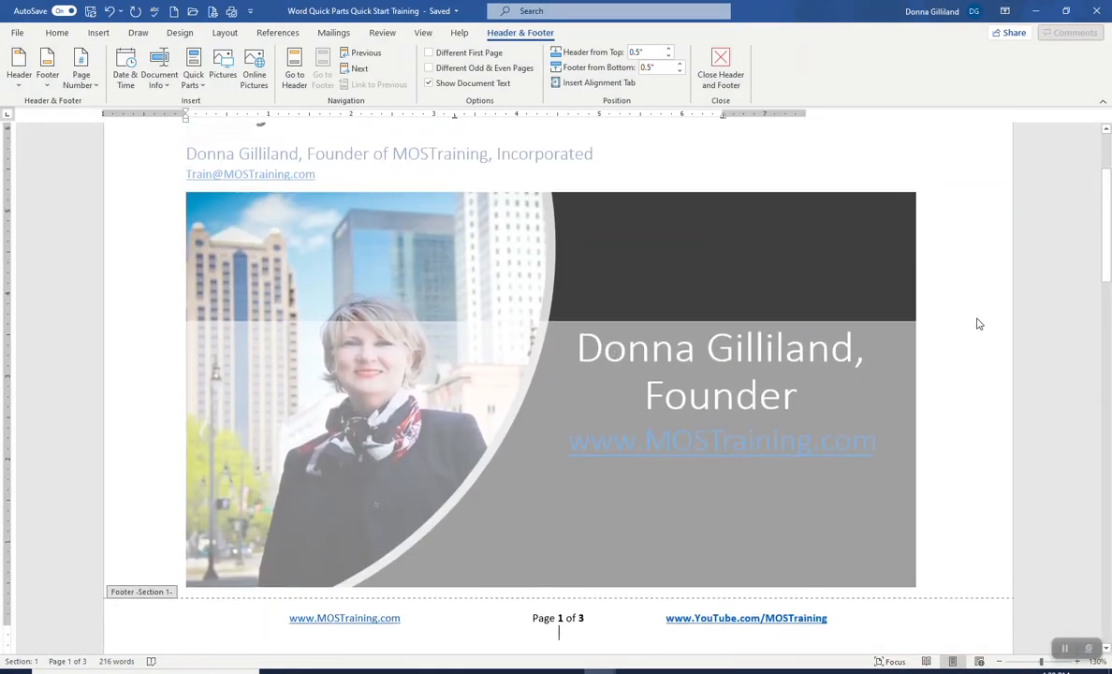
double_click(976, 324)
scroll(809, 373, up, 3)
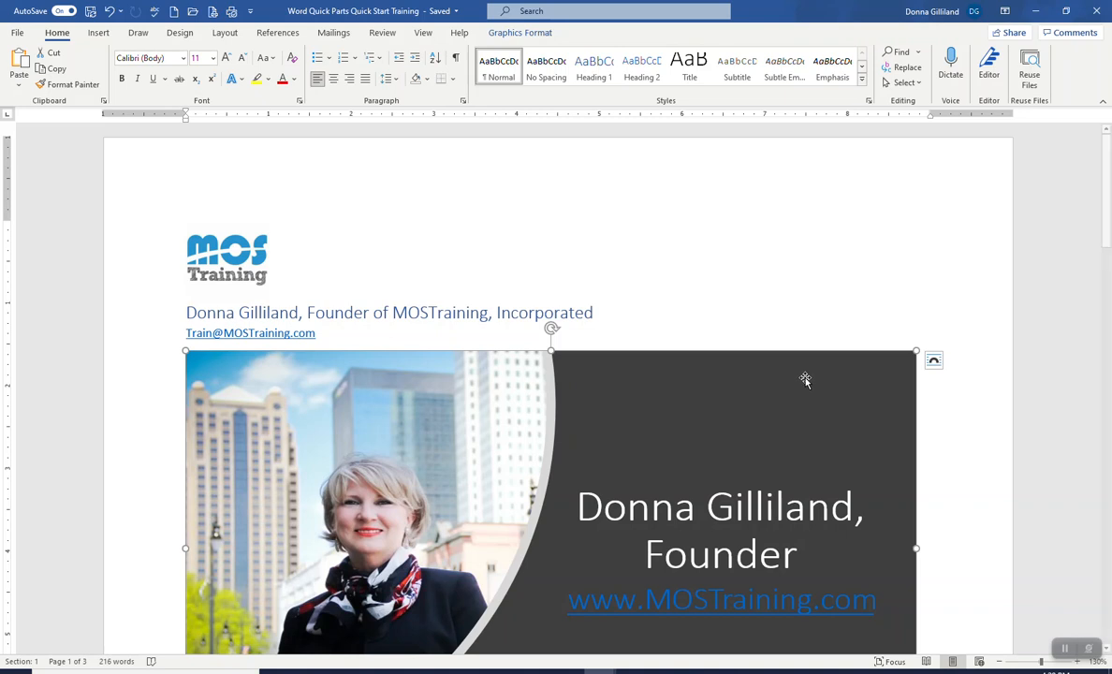
scroll(806, 380, down, 2)
scroll(806, 377, up, 1)
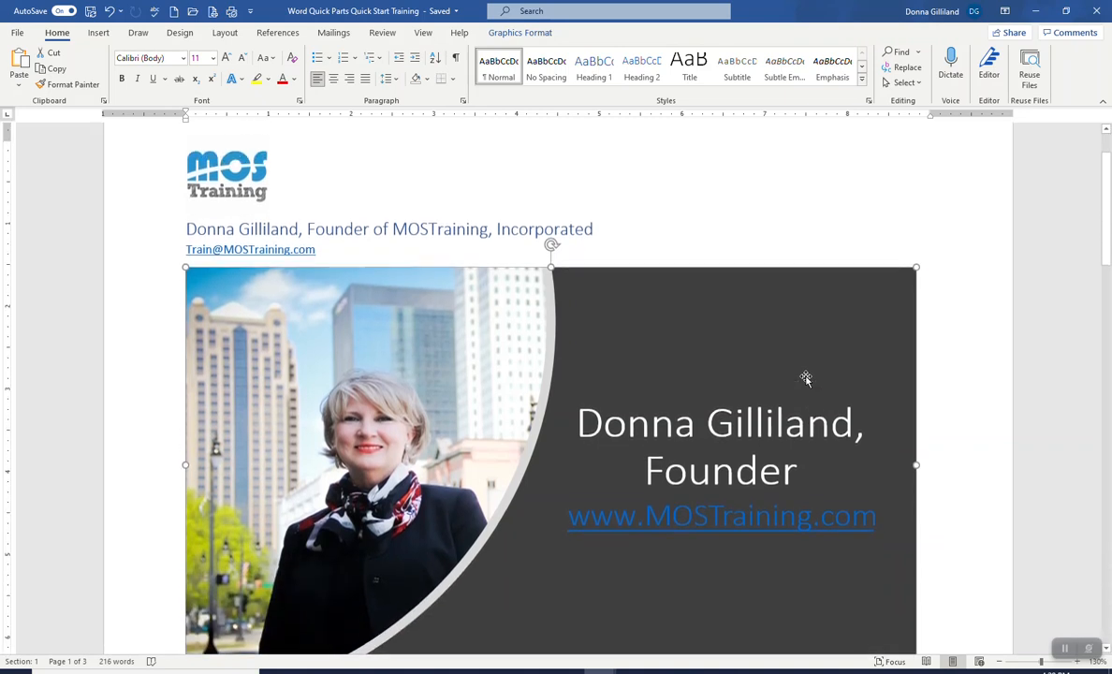